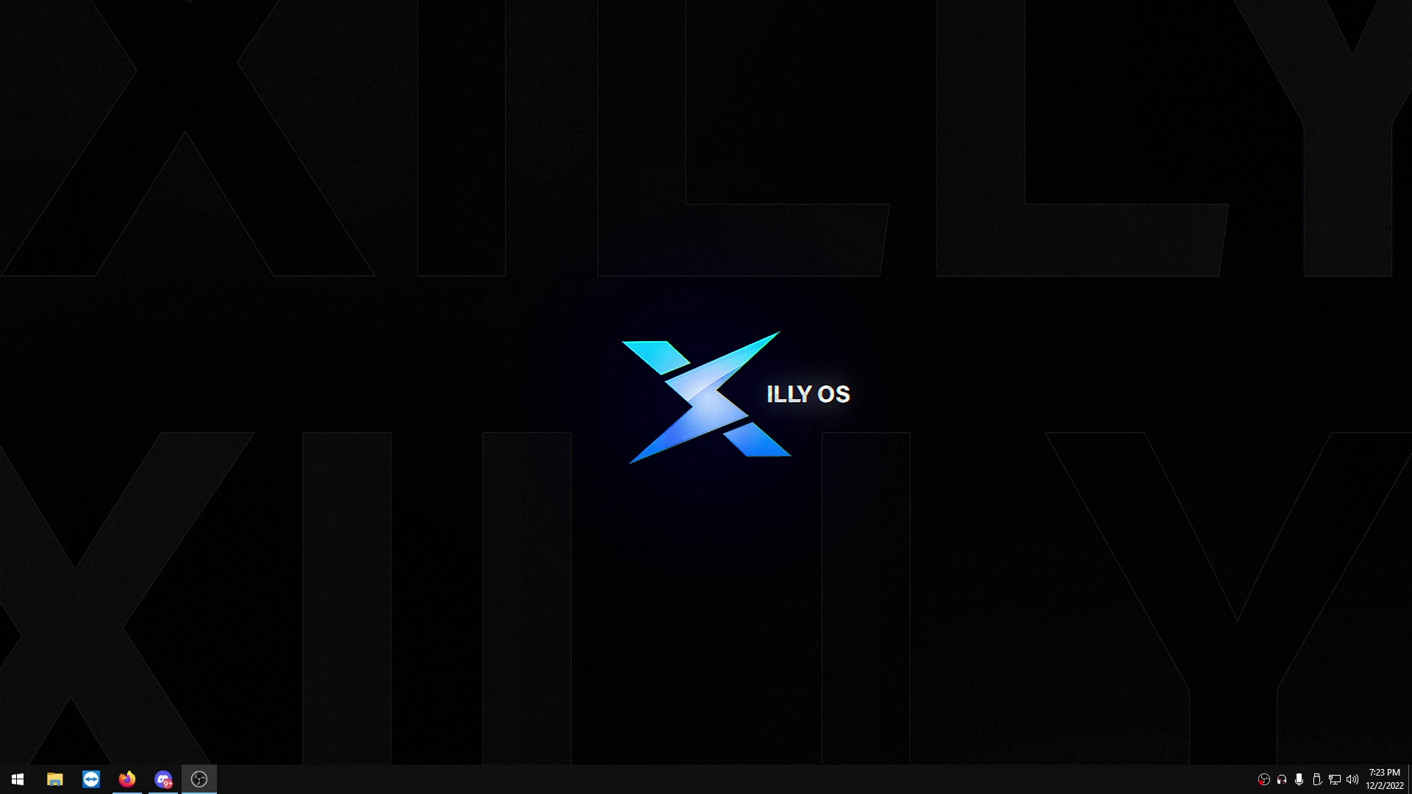
- Open the classic Mouse Properties from Settings > Devices > Mouse
{"action": "left_click", "coordinate": [595, 421]}
{"action": "key", "text": "super+i"}
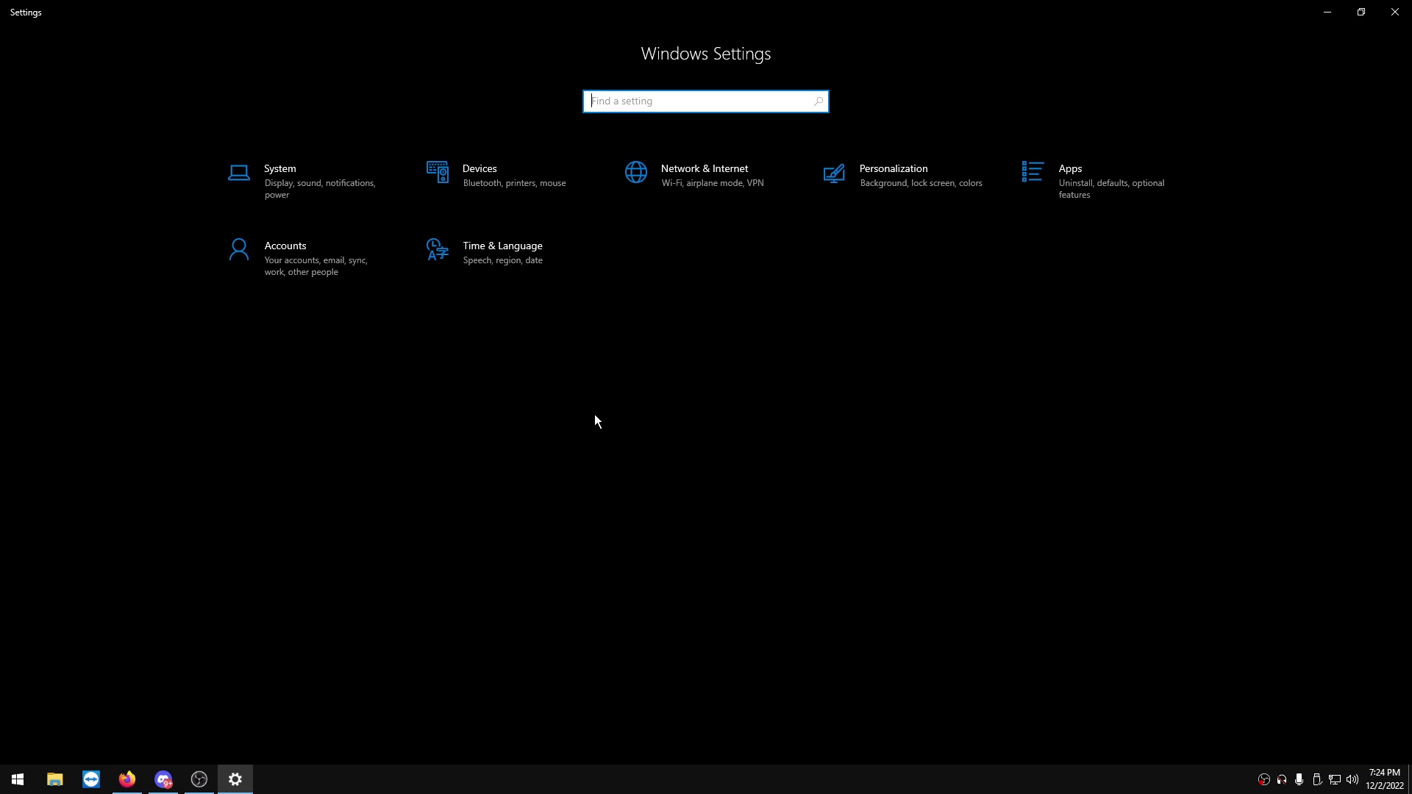
{"action": "left_click", "coordinate": [474, 169]}
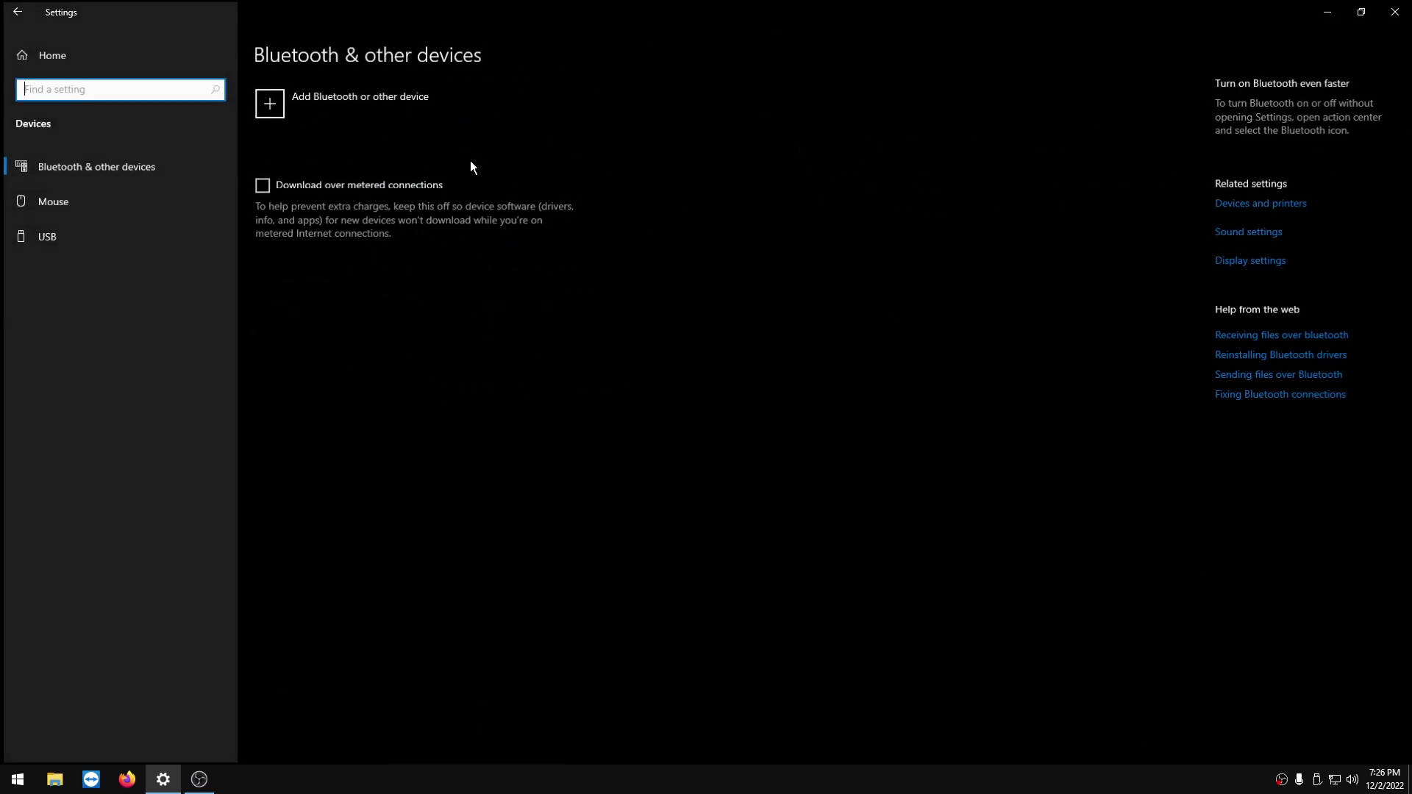
{"action": "left_click", "coordinate": [73, 202]}
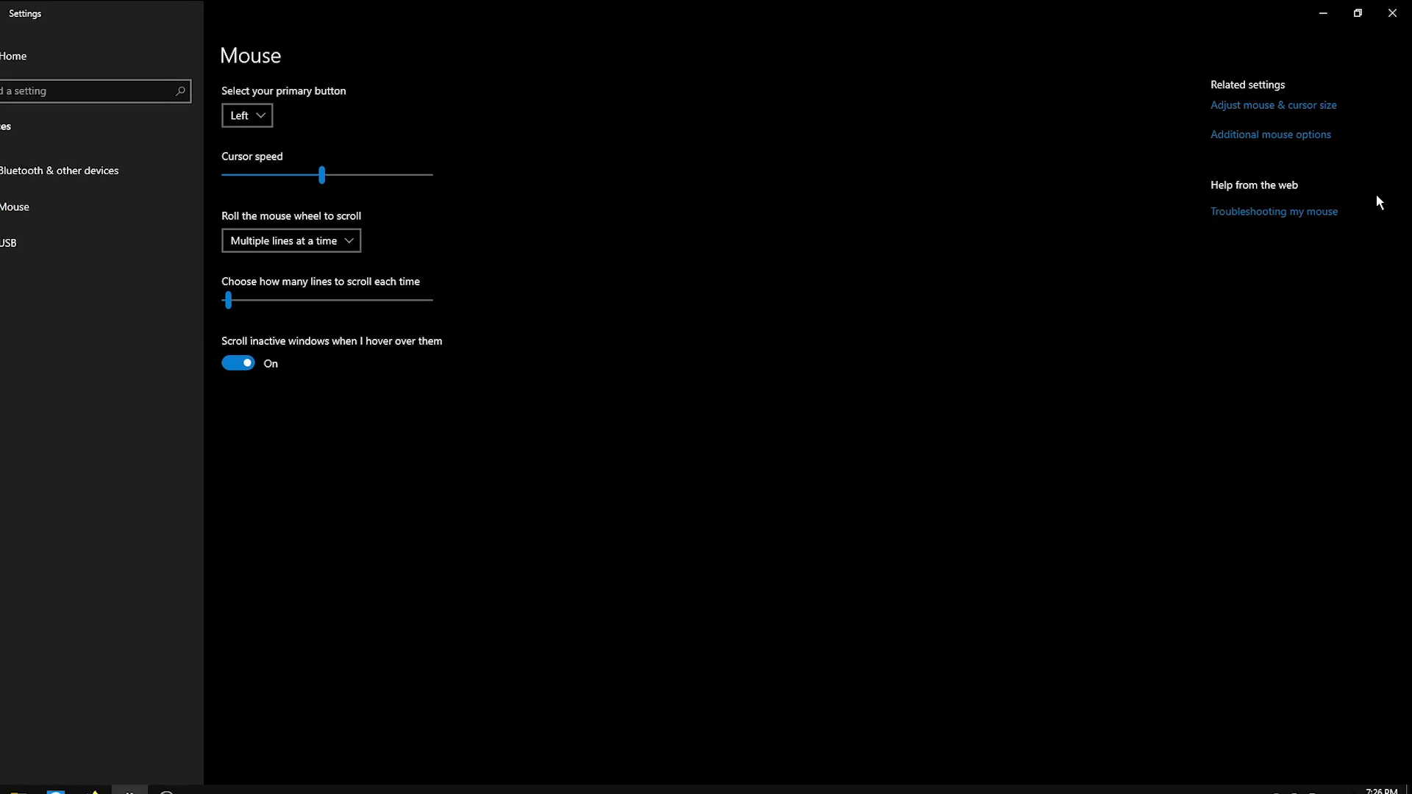
{"action": "left_click", "coordinate": [1250, 136]}
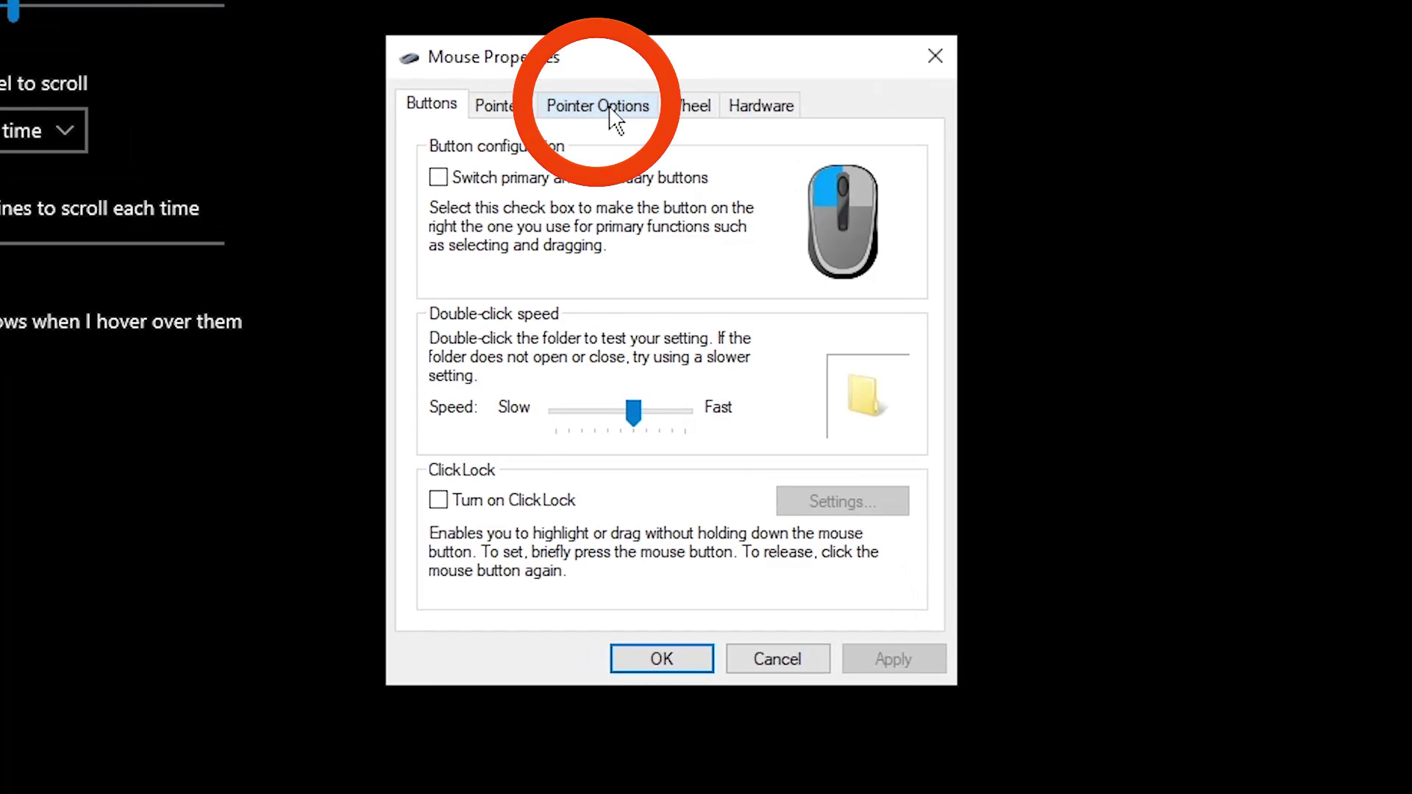
- Set pointer speed to the middle notch with Enhance pointer precision off, and apply
{"action": "left_click", "coordinate": [563, 247]}
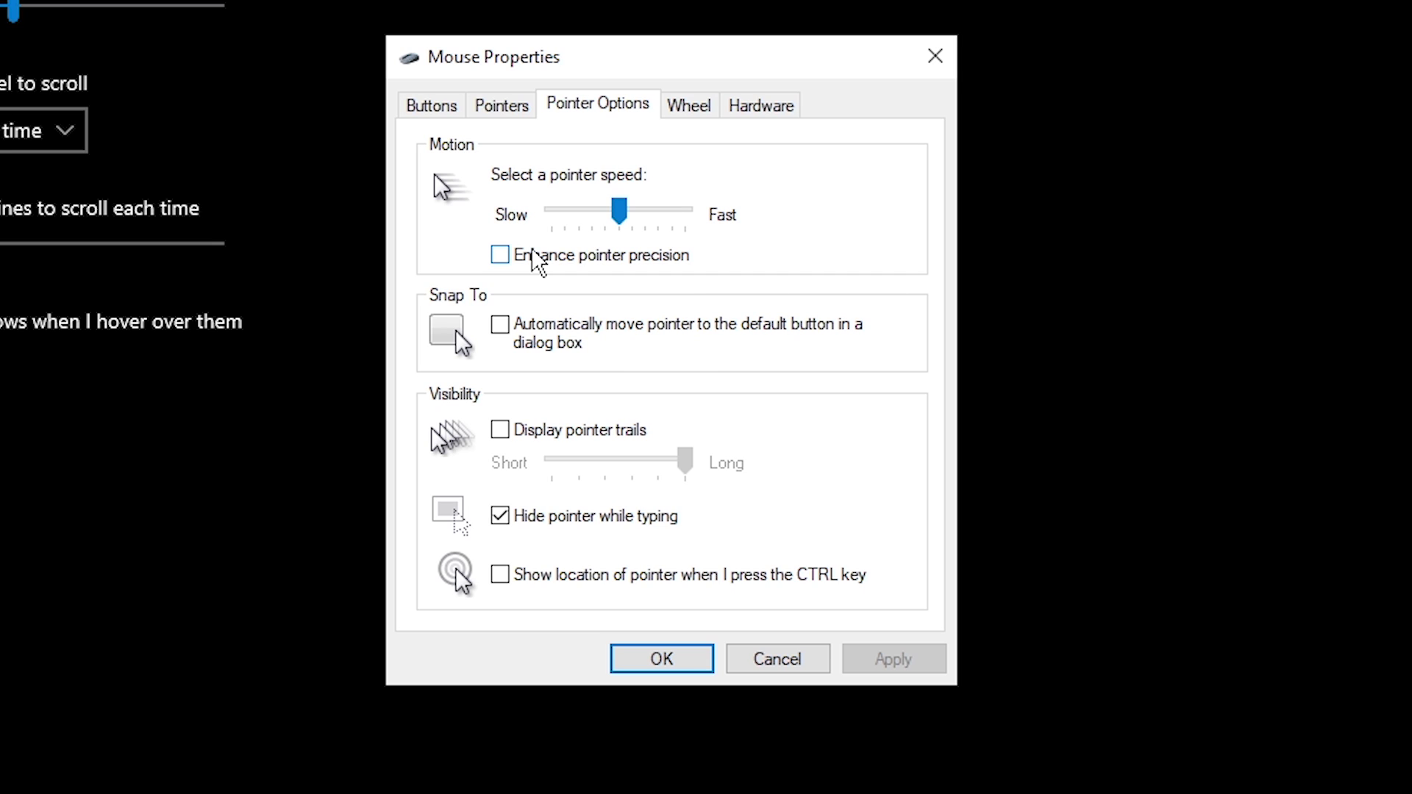
{"action": "key", "text": "Home"}
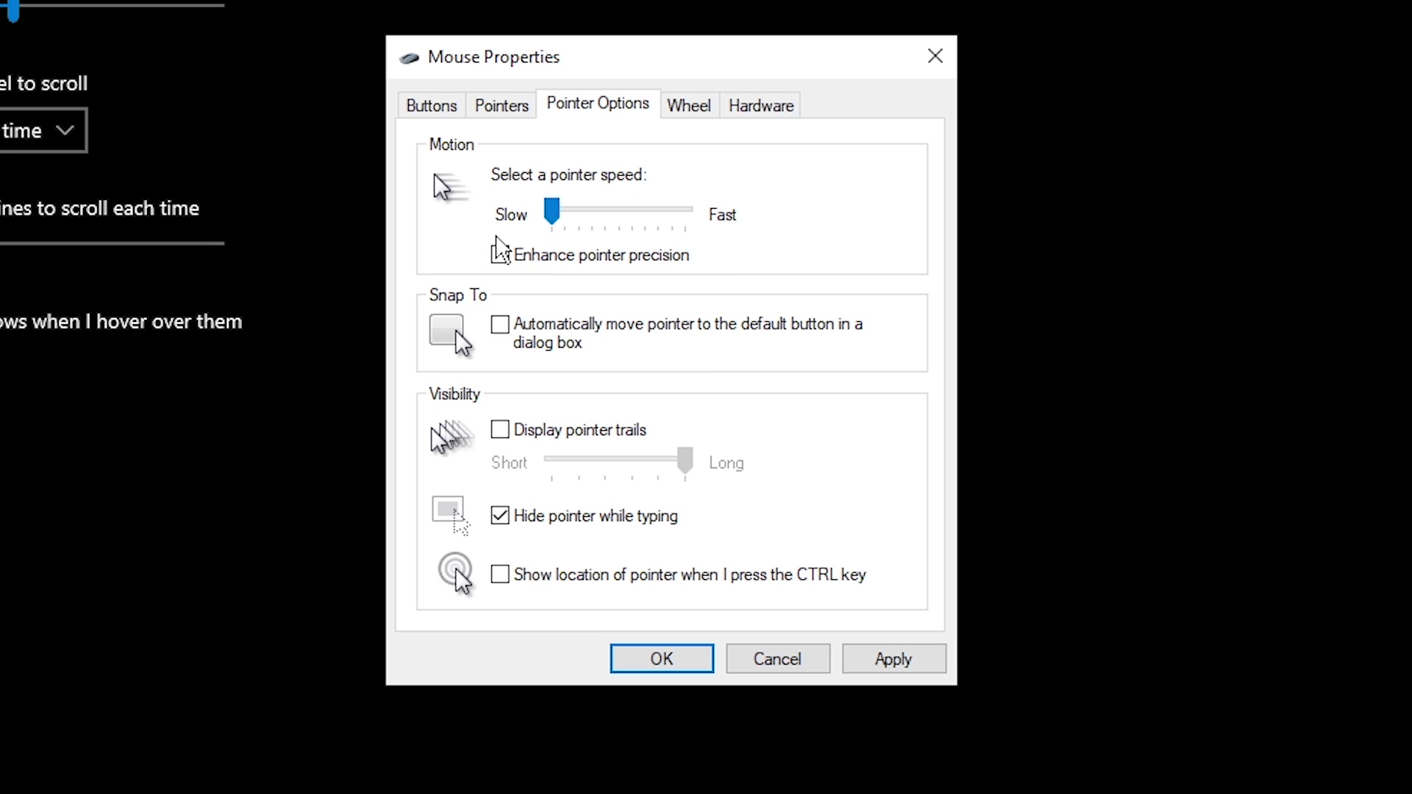
{"action": "key", "text": "Right"}
{"action": "key", "text": "Right"}
{"action": "key", "text": "Right"}
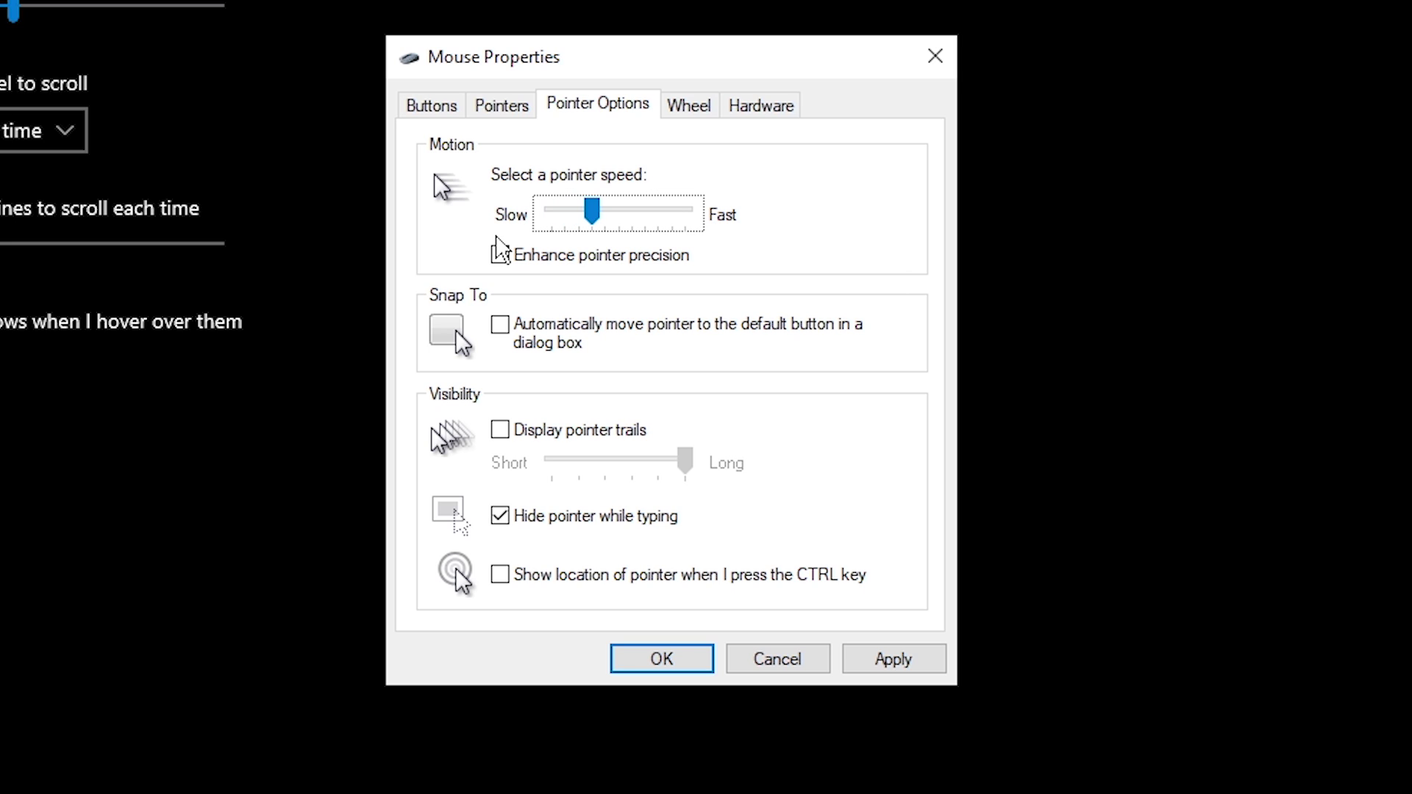
{"action": "key", "text": "Right"}
{"action": "key", "text": "Right"}
{"action": "left_click", "coordinate": [893, 660]}
{"action": "left_click", "coordinate": [687, 659]}
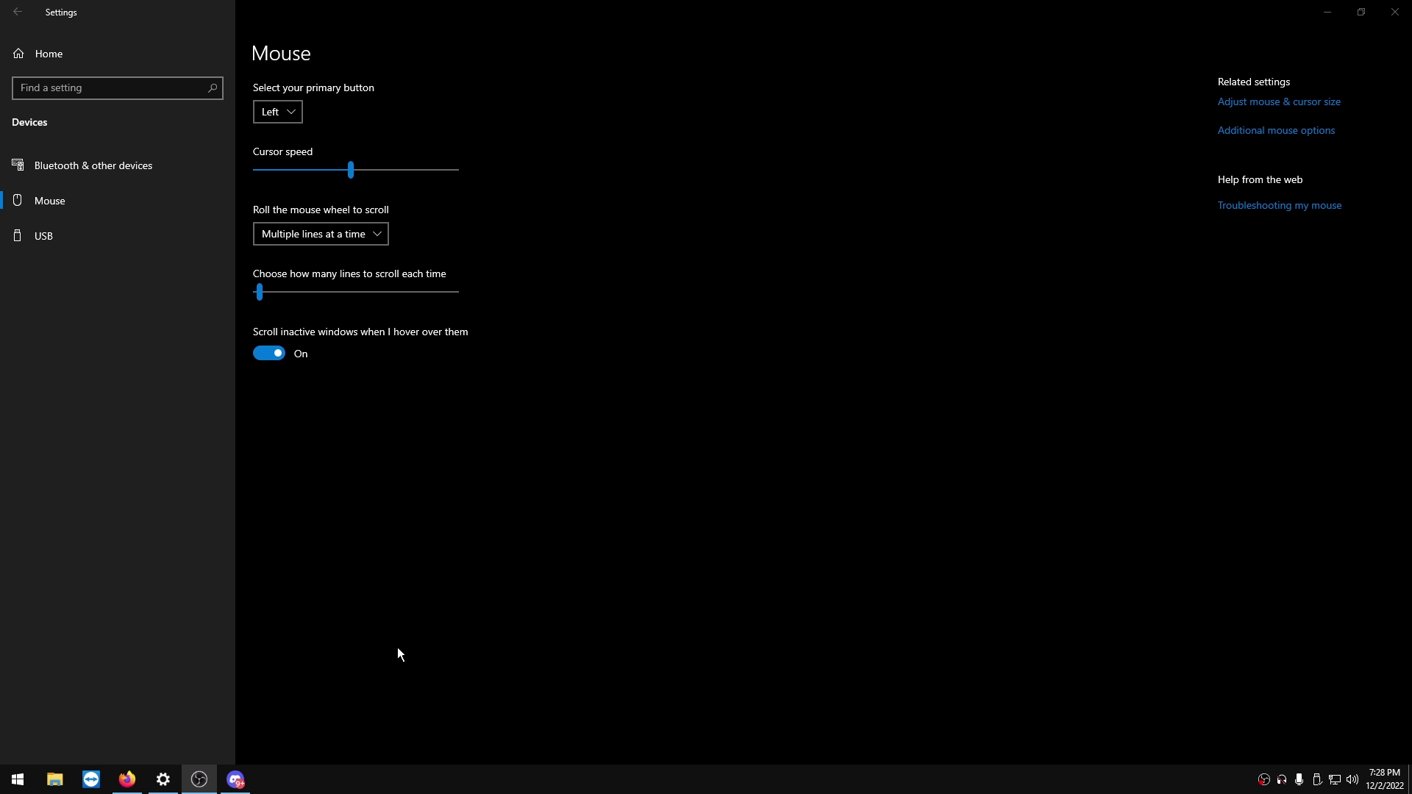
- Check 100% scaling on the System > Display page, then bring up the Windows 10 Fixes folder
{"action": "left_click", "coordinate": [85, 66]}
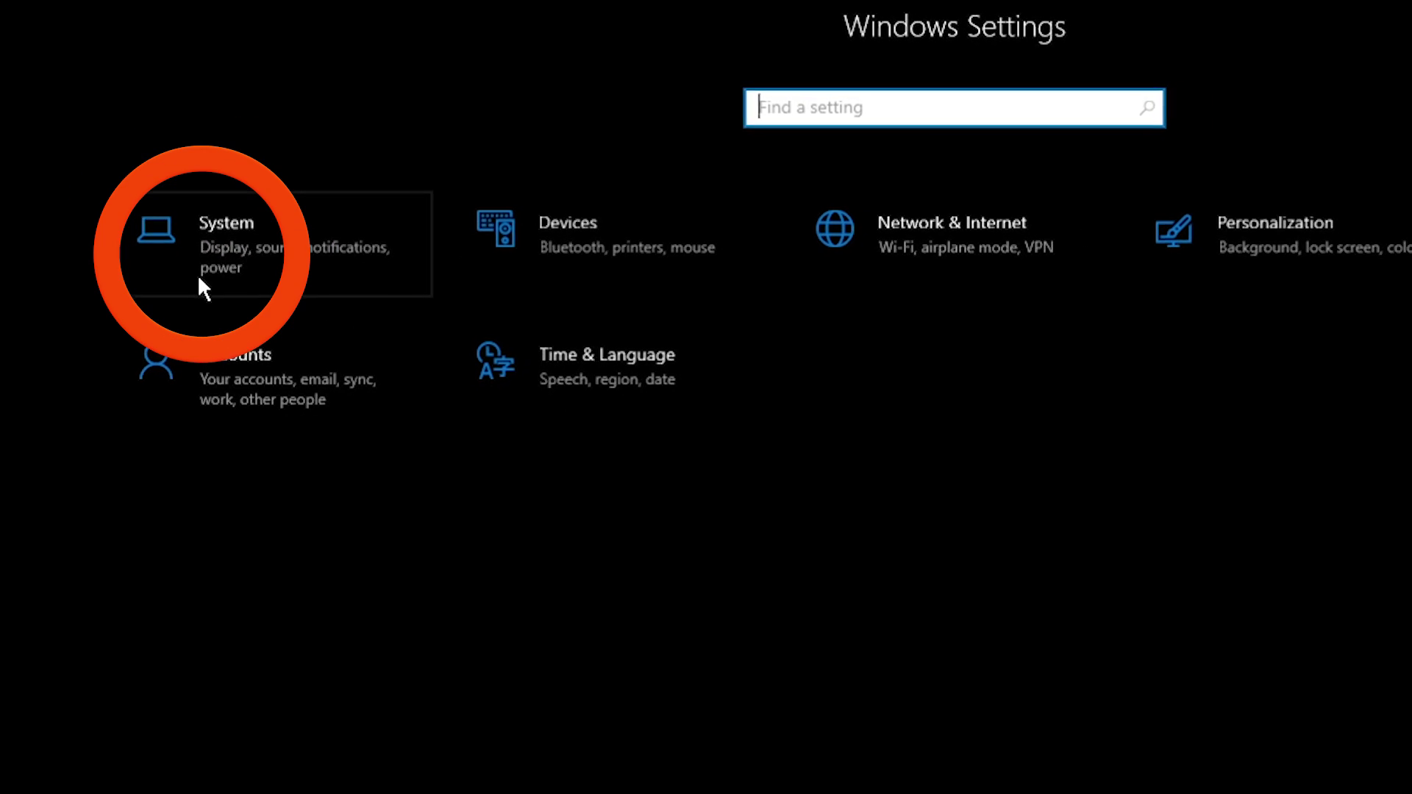
{"action": "left_click", "coordinate": [258, 203]}
{"action": "scroll", "coordinate": [509, 422], "scroll_direction": "down", "scroll_amount": 4}
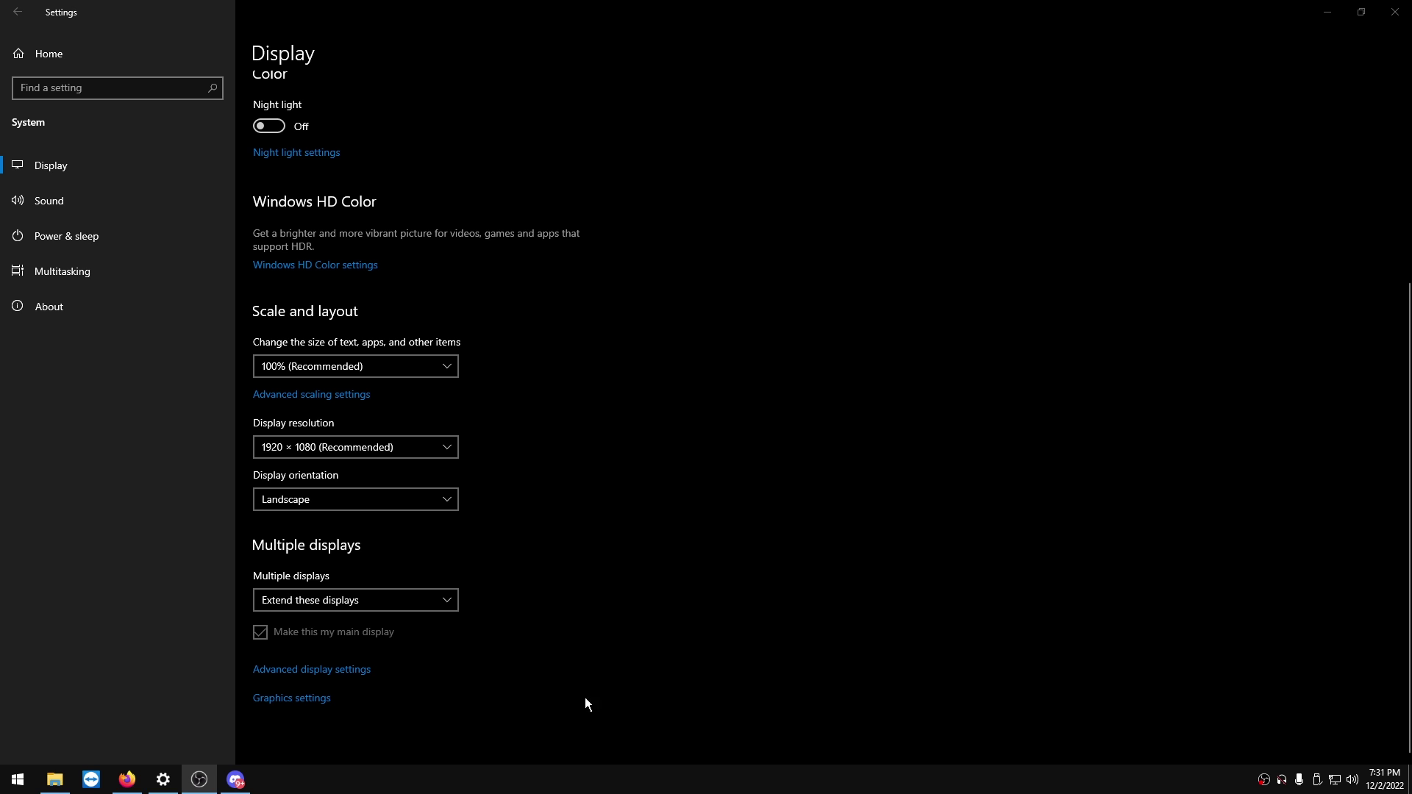
{"action": "left_click", "coordinate": [55, 779]}
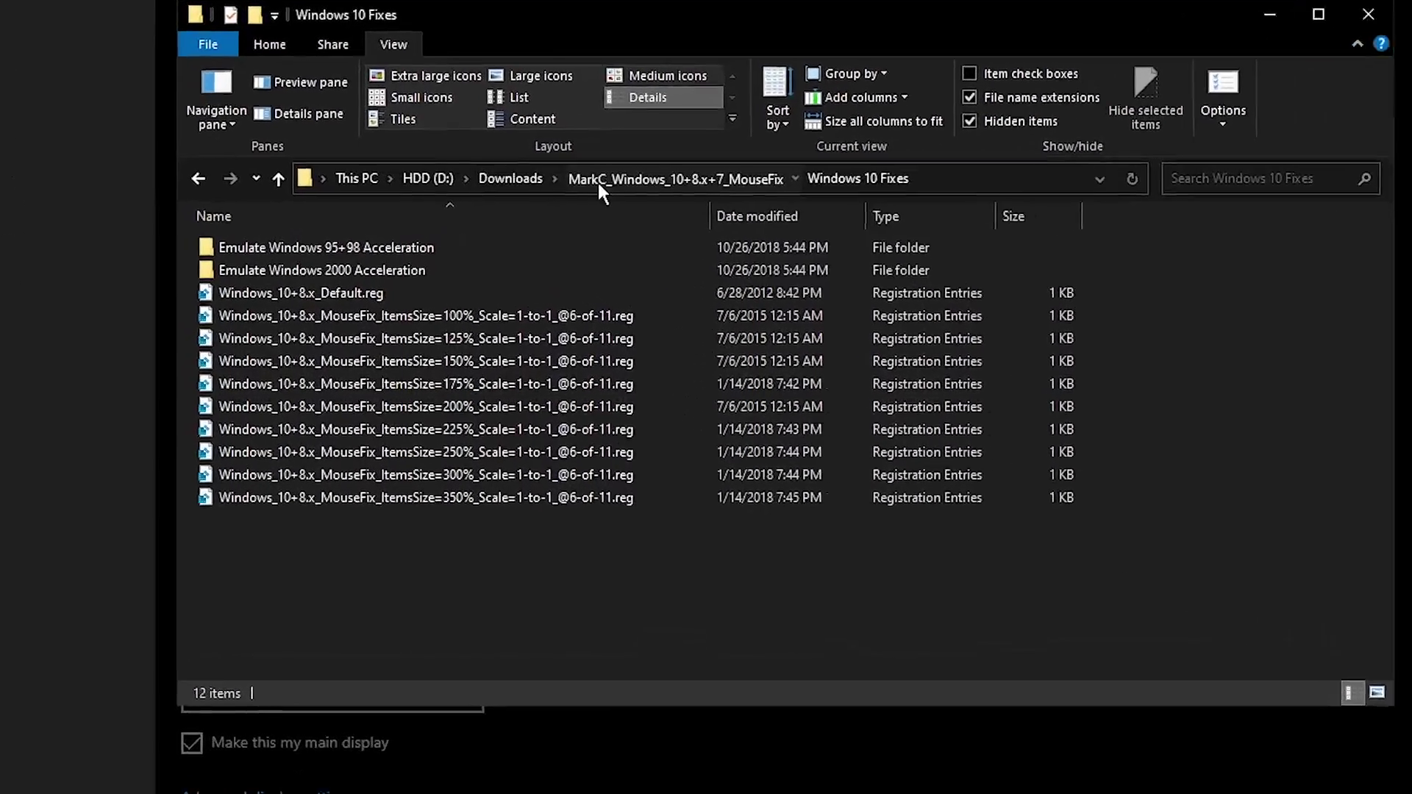
- Go up to the MouseFix folder and open its Windows 10 Fixes subfolder
{"action": "left_click", "coordinate": [598, 182]}
{"action": "left_click_drag", "start_coordinate": [1387, 599], "coordinate": [486, 235]}
{"action": "left_click", "coordinate": [548, 565]}
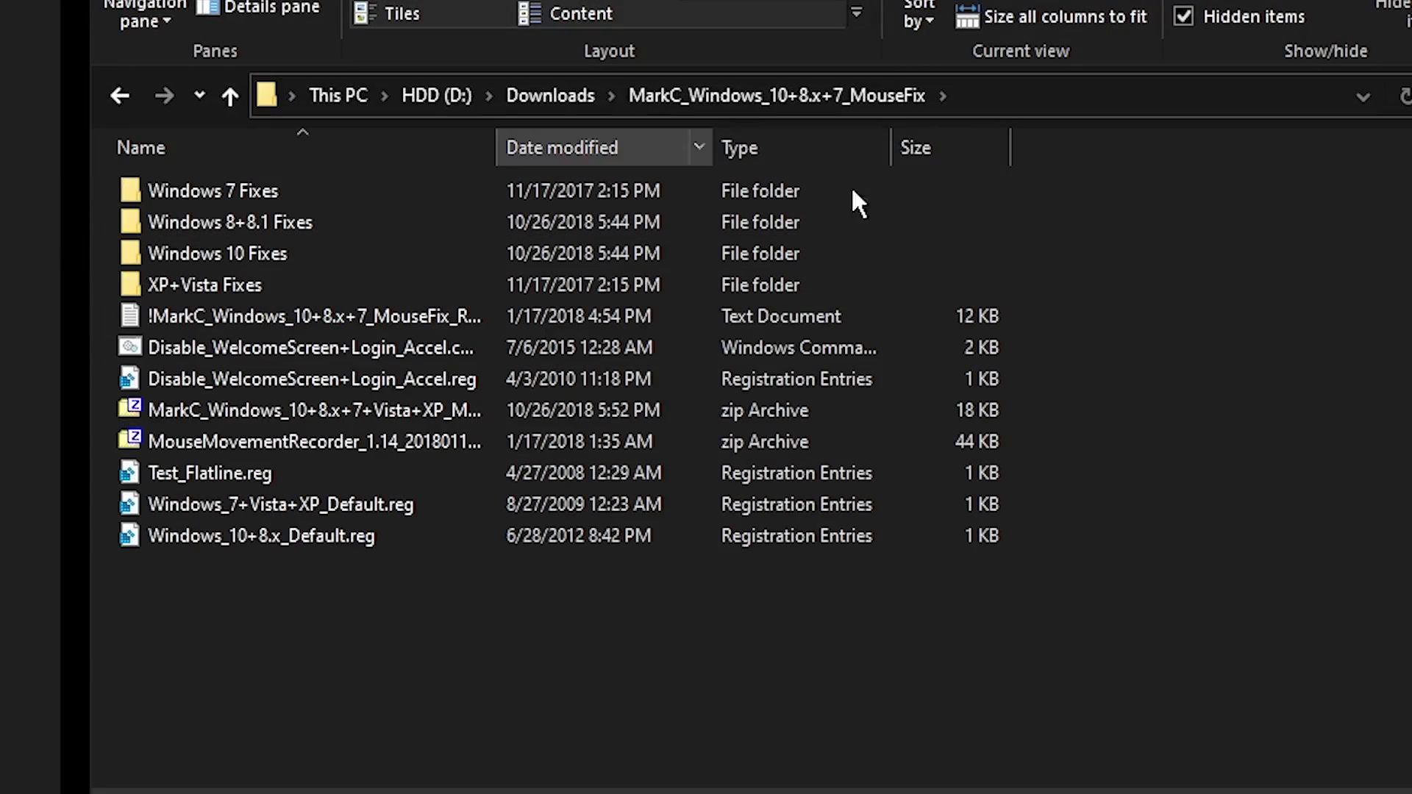
{"action": "double_click", "coordinate": [215, 253]}
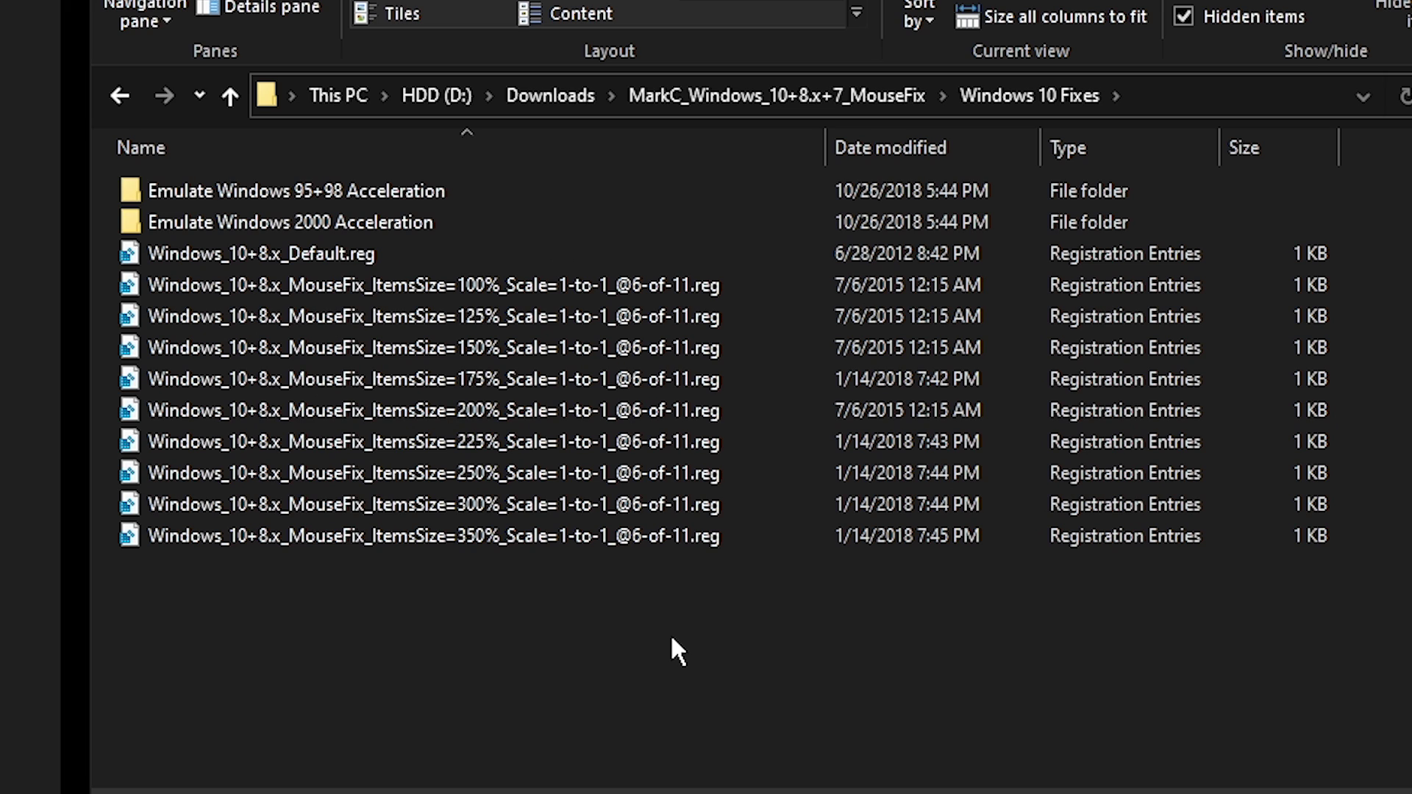
- Merge the ItemsSize=100% MouseFix .reg file into the registry, then close File Explorer
{"action": "left_click", "coordinate": [494, 293]}
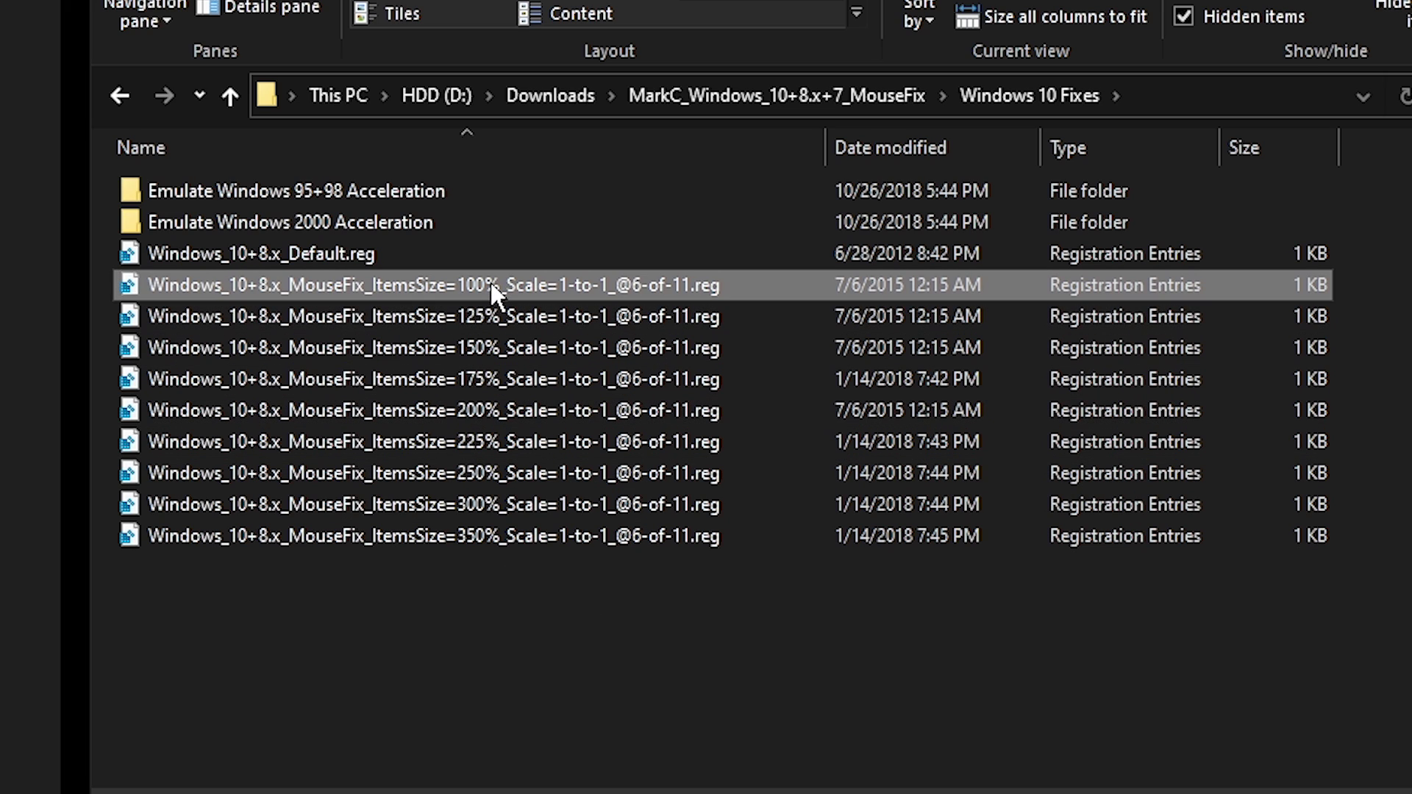
{"action": "double_click", "coordinate": [494, 292]}
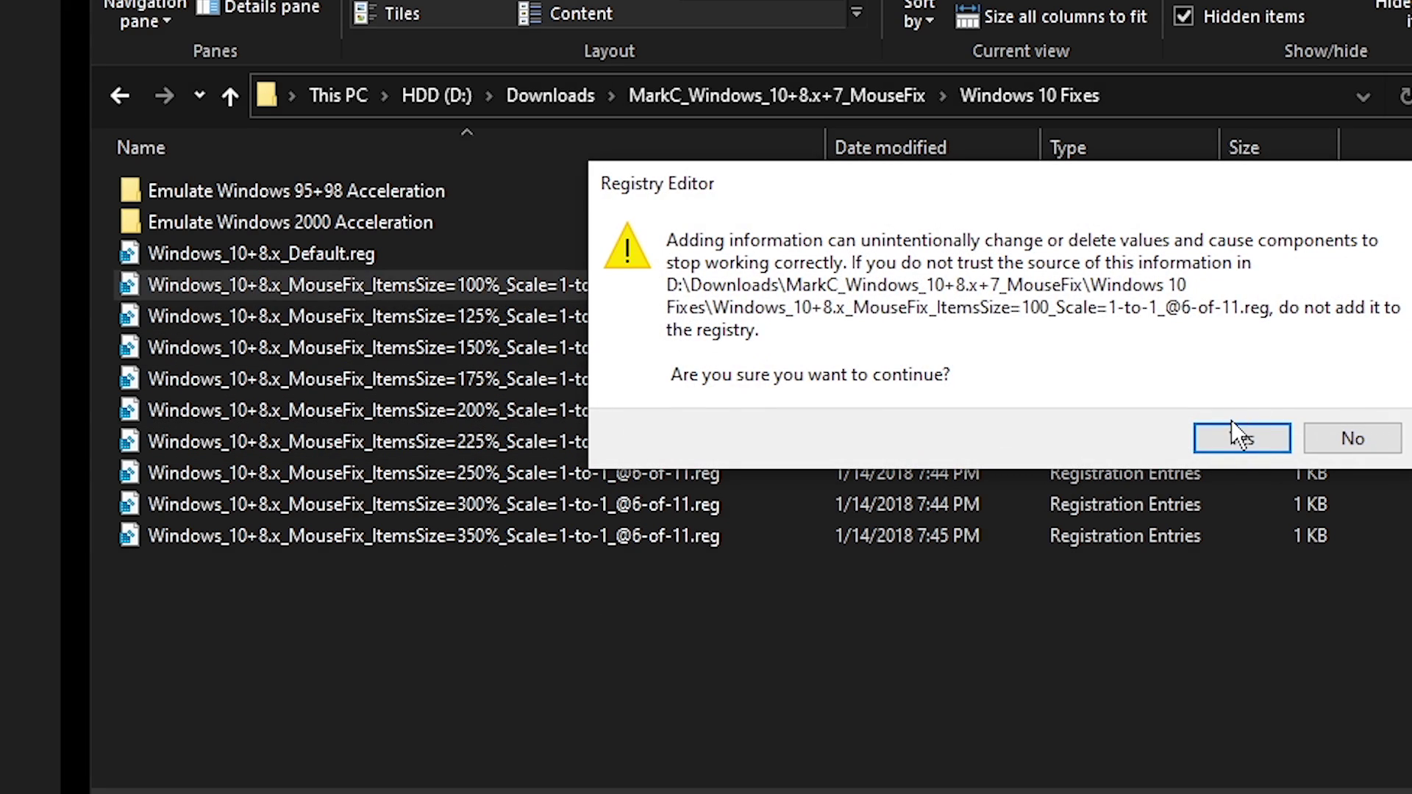
{"action": "left_click", "coordinate": [1237, 435]}
{"action": "left_click", "coordinate": [1353, 407]}
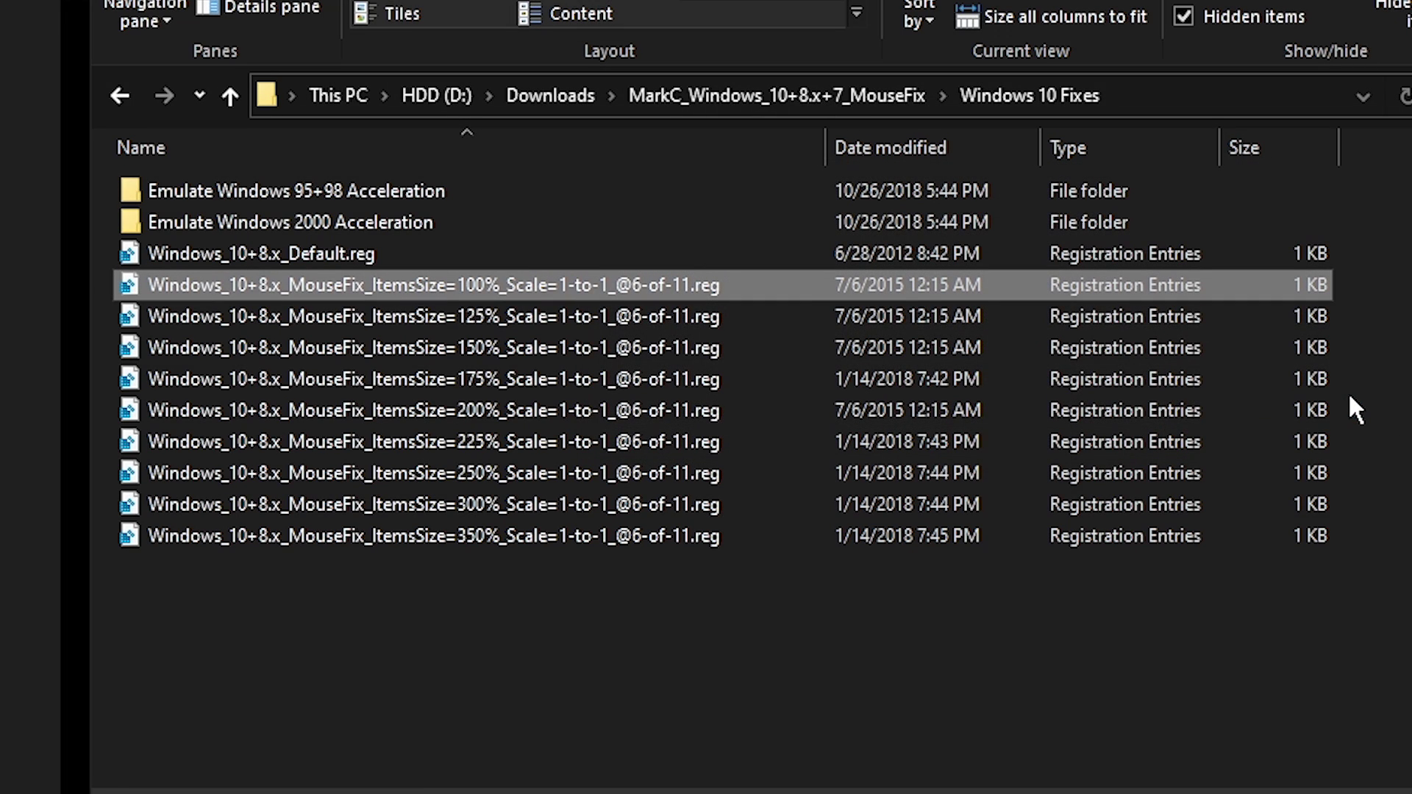
{"action": "left_click", "coordinate": [483, 464]}
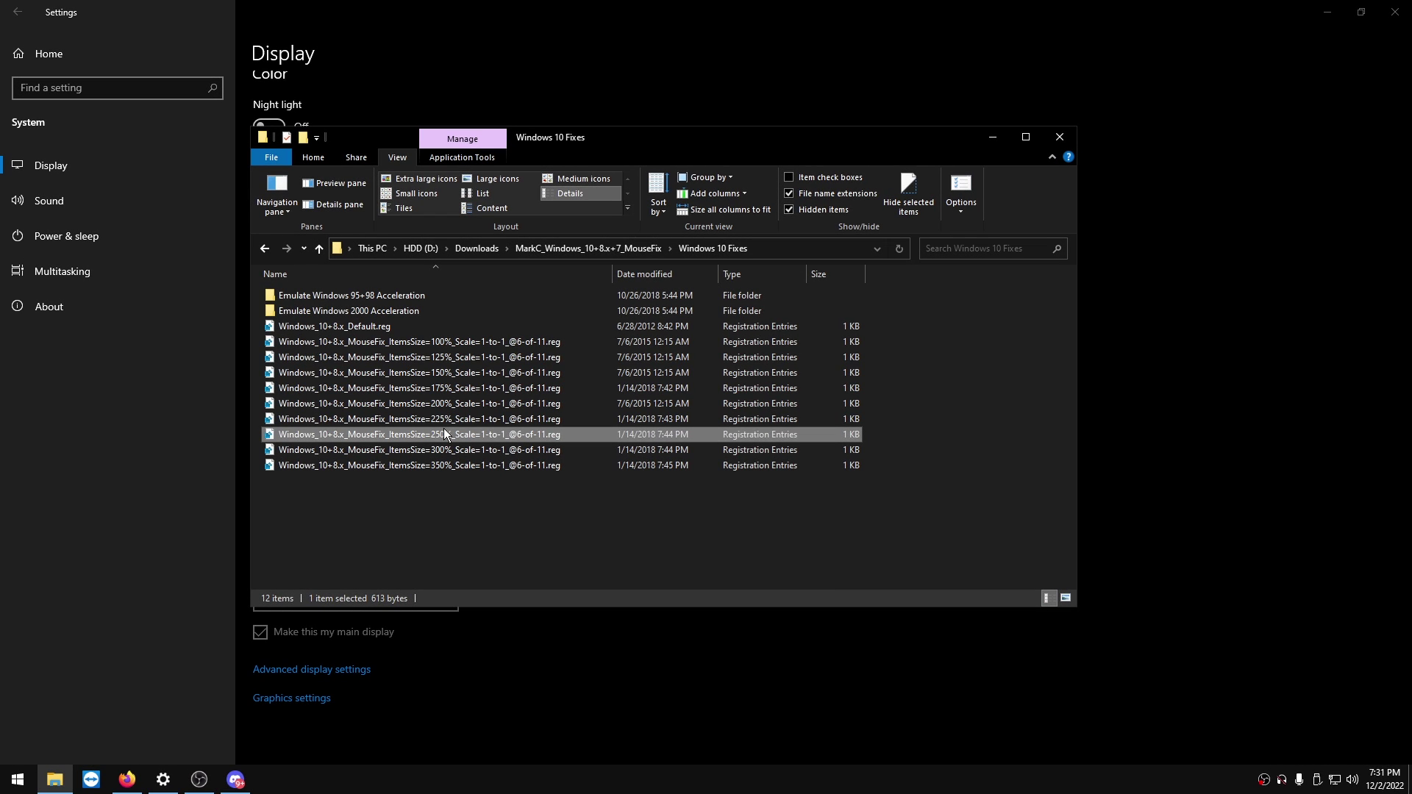
{"action": "left_click", "coordinate": [1059, 137]}
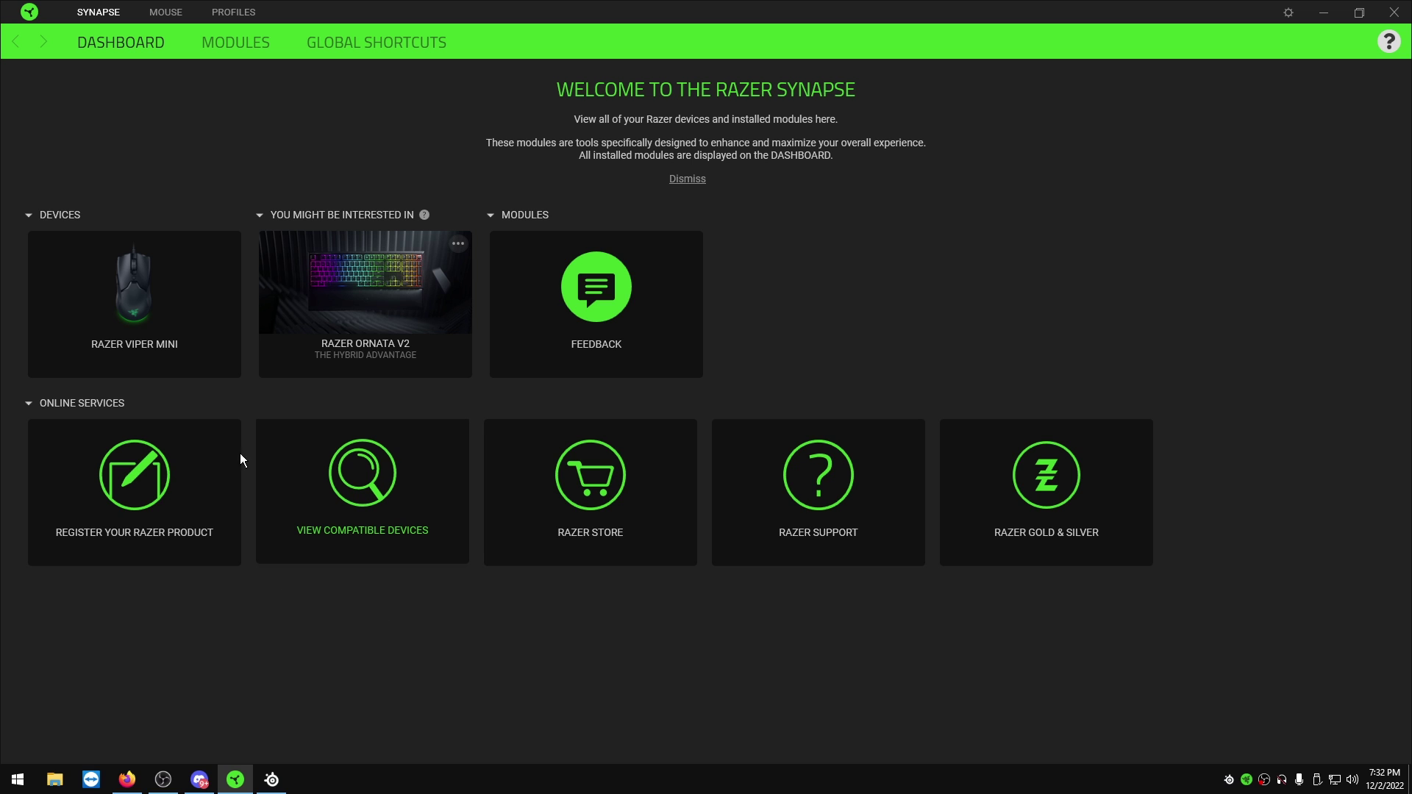
- In the Viper Mini's Performance settings, leave sensitivity stages off and raise DPI from 800 to 1600
{"action": "left_click", "coordinate": [145, 312]}
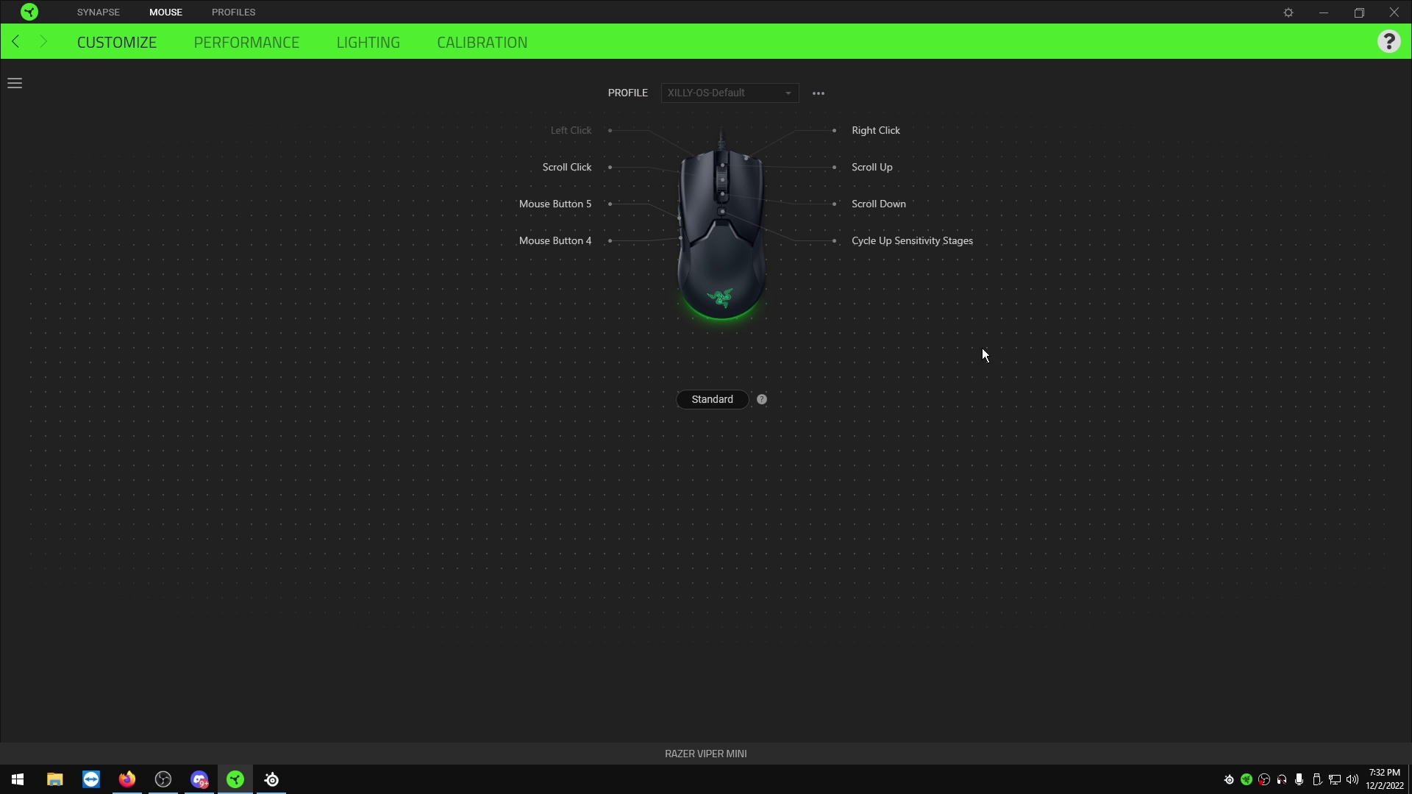
{"action": "left_click", "coordinate": [243, 44]}
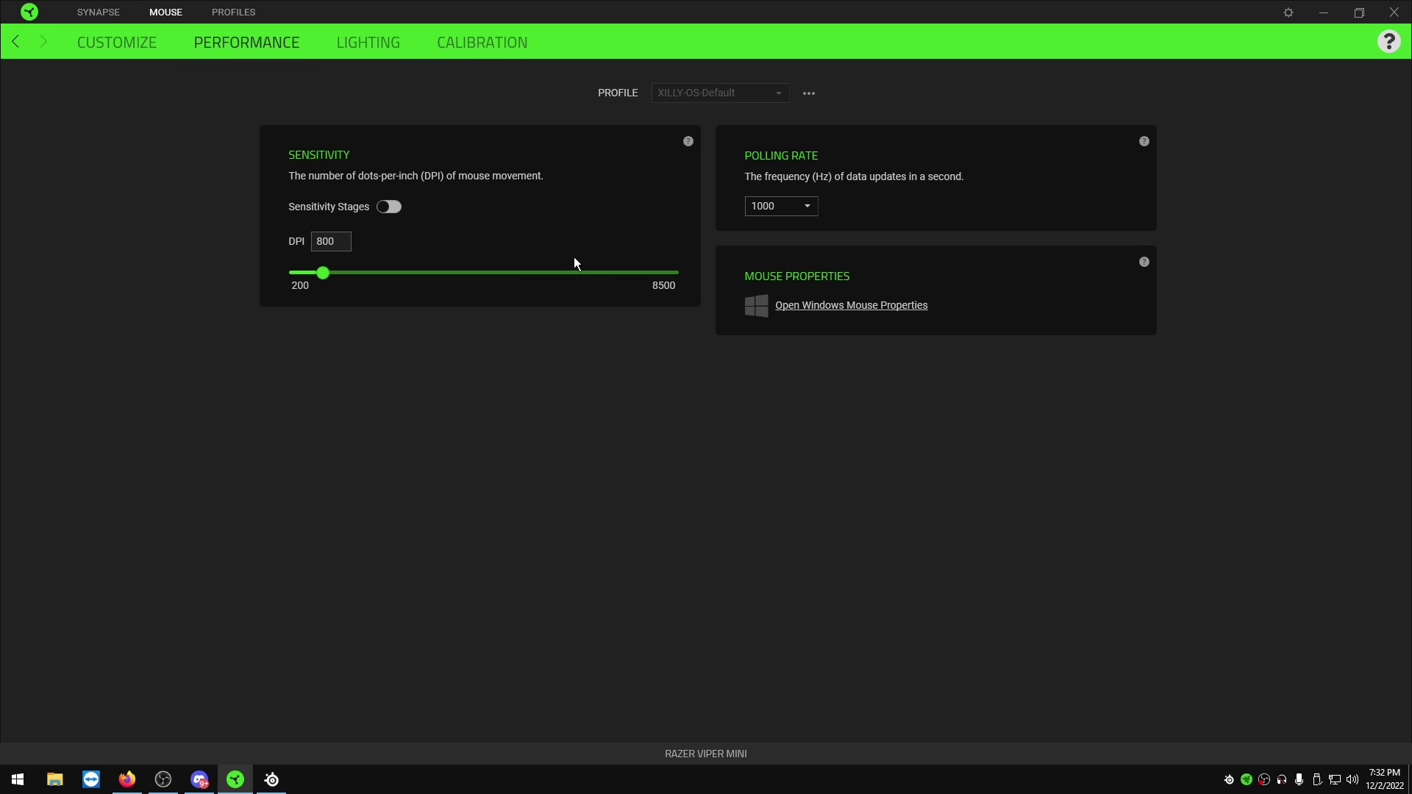
{"action": "left_click", "coordinate": [389, 207]}
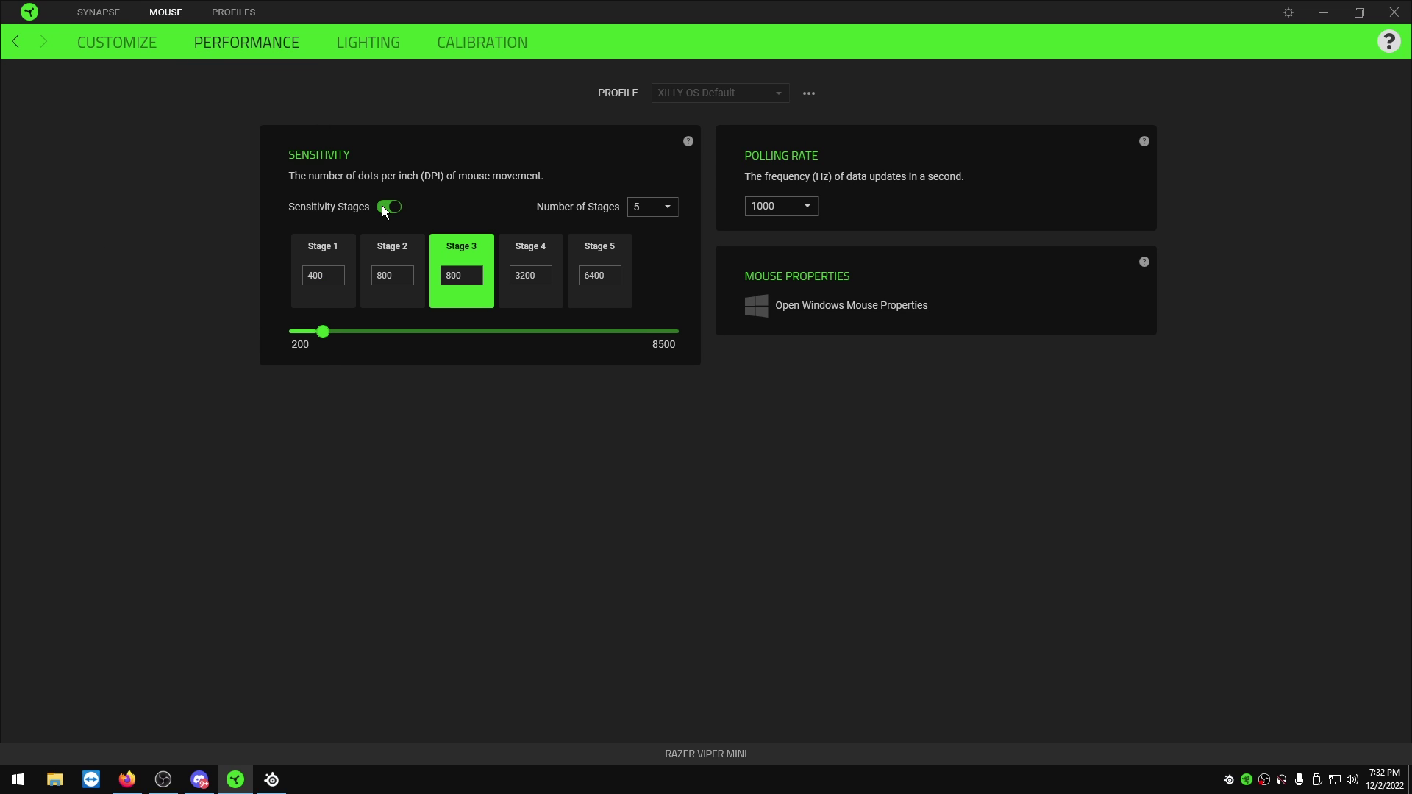
{"action": "left_click", "coordinate": [386, 207]}
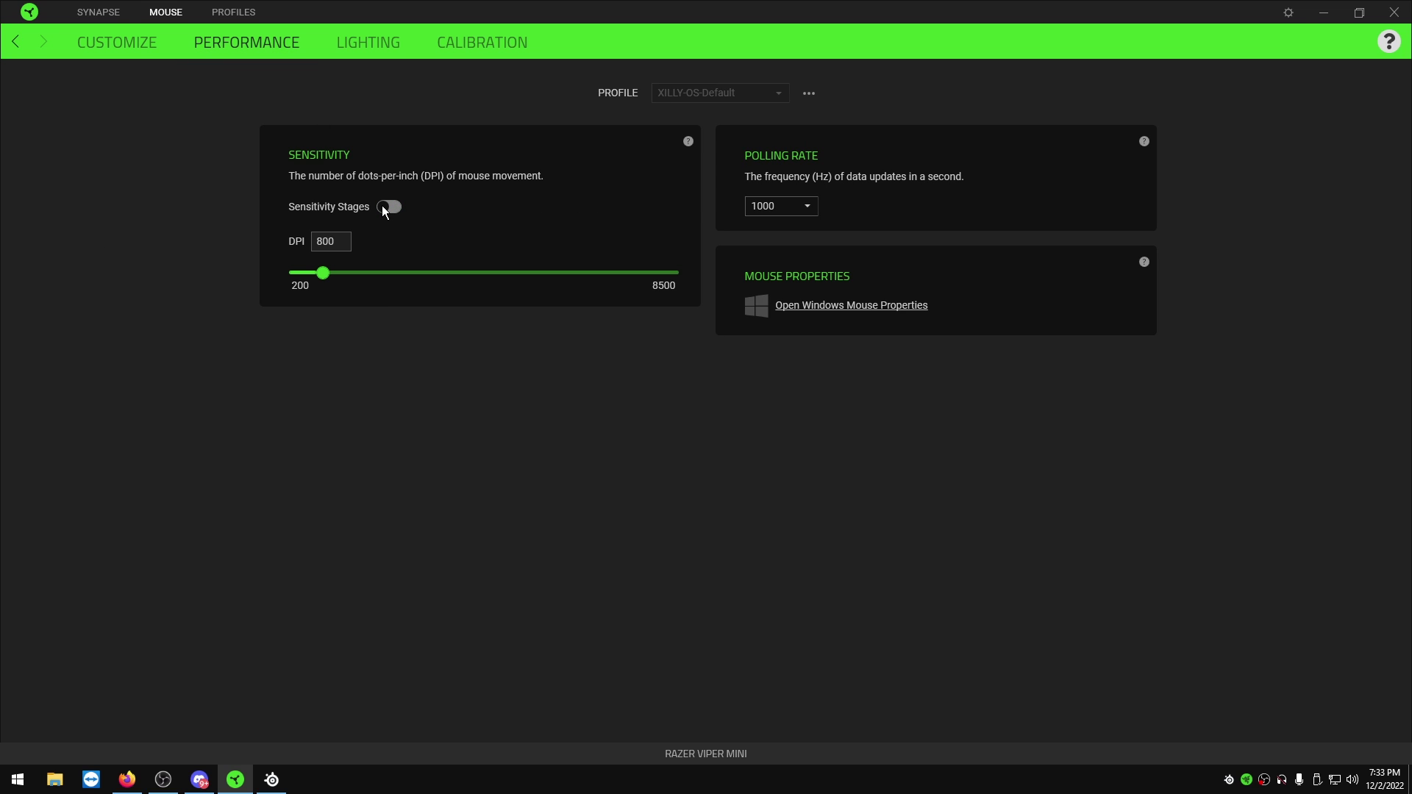
{"action": "key", "text": "alt+Tab"}
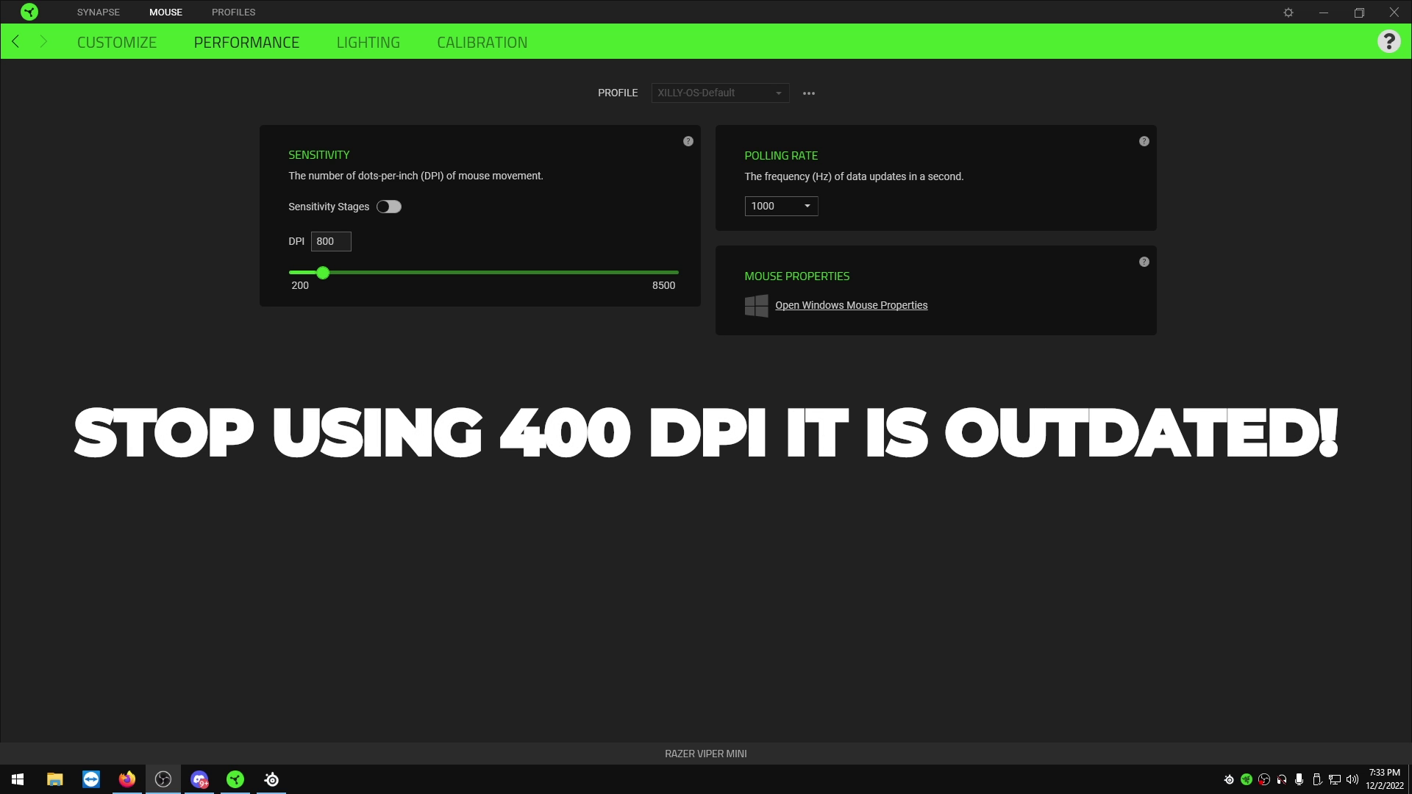
{"action": "left_click_drag", "start_coordinate": [336, 278], "coordinate": [366, 274]}
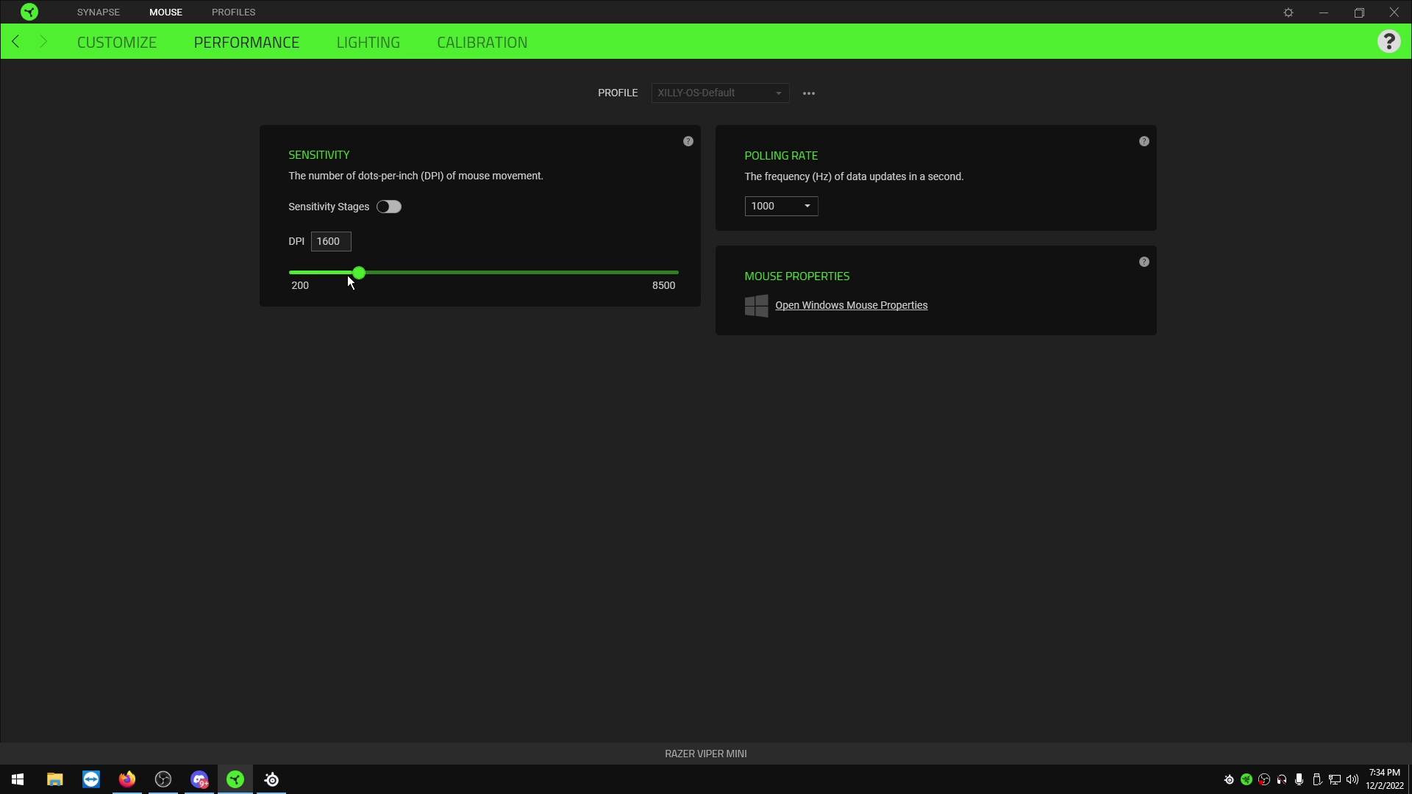
- Turn the Viper Mini's lighting brightness off, review surface calibration, and close Synapse
{"action": "left_click", "coordinate": [365, 46]}
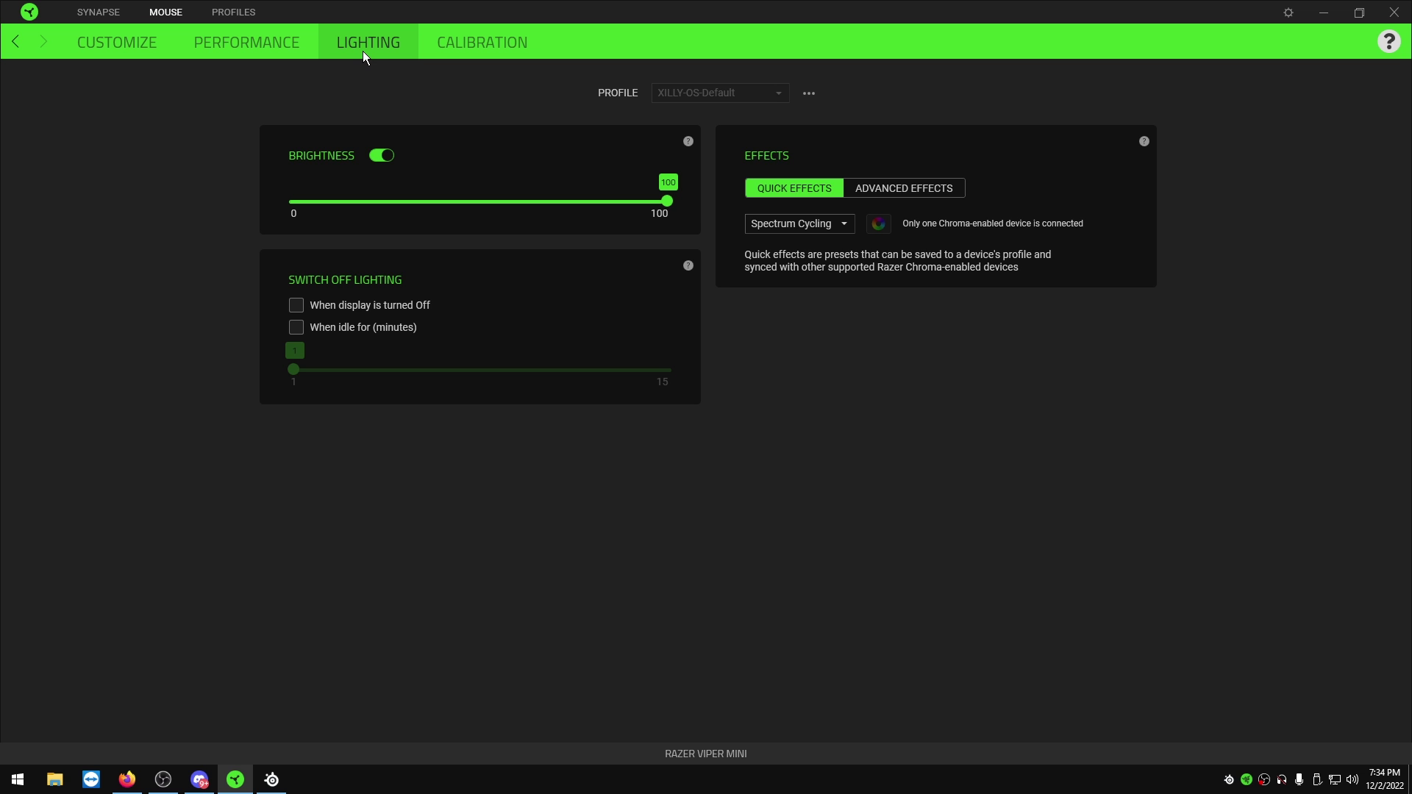
{"action": "left_click", "coordinate": [383, 155]}
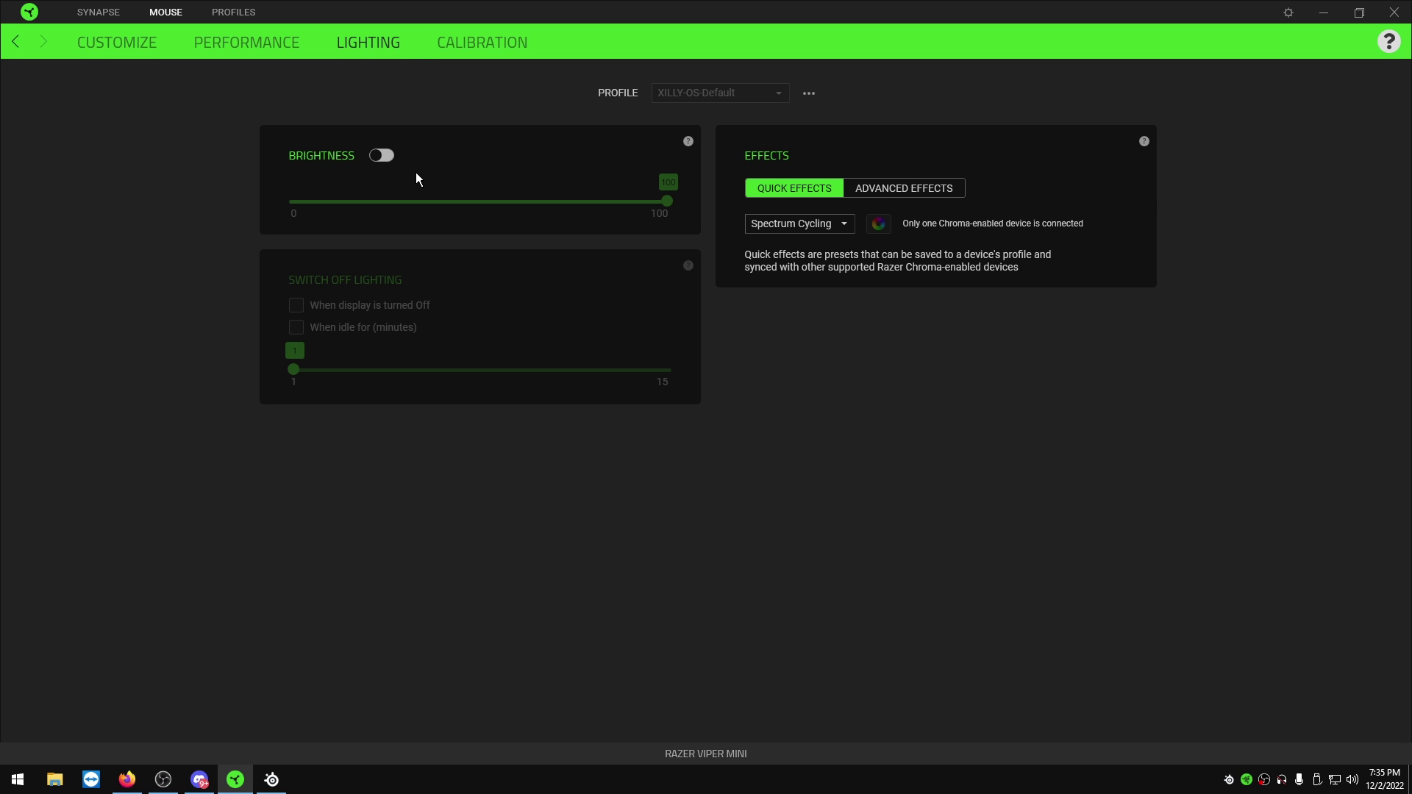
{"action": "left_click", "coordinate": [471, 45]}
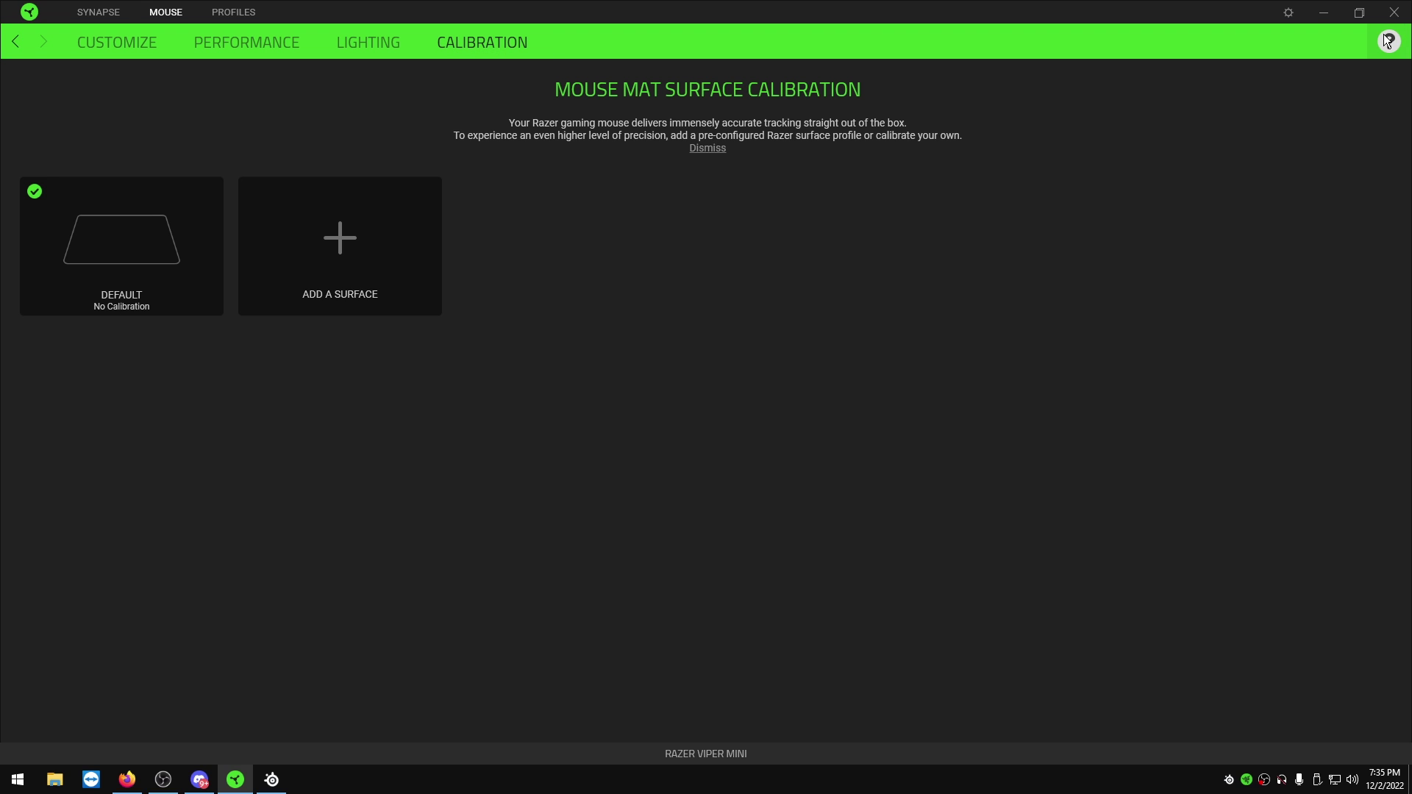
{"action": "left_click", "coordinate": [1393, 12]}
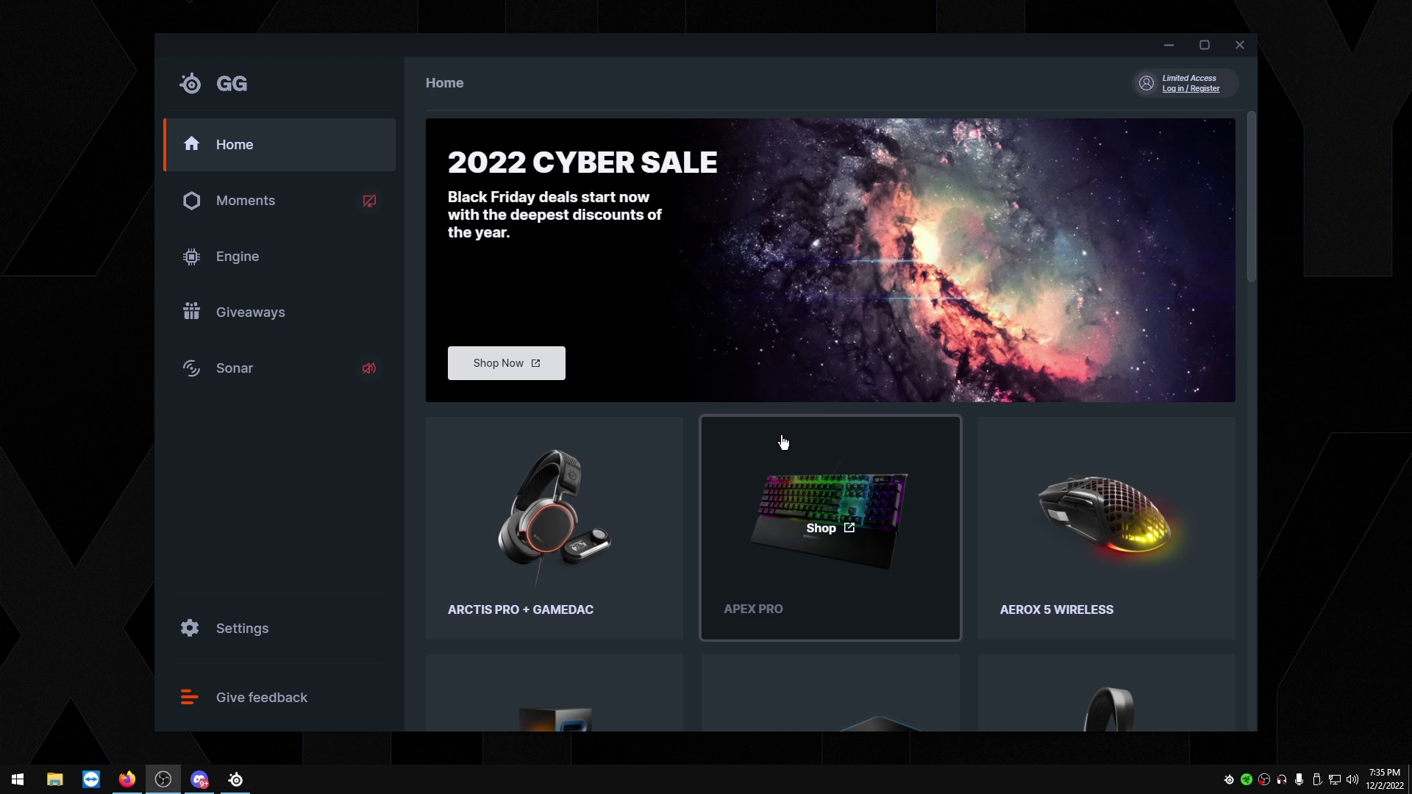
- Open the Apex Pro TKL configuration from Engine and review its actuation settings
{"action": "left_click", "coordinate": [219, 254]}
{"action": "left_click", "coordinate": [705, 200]}
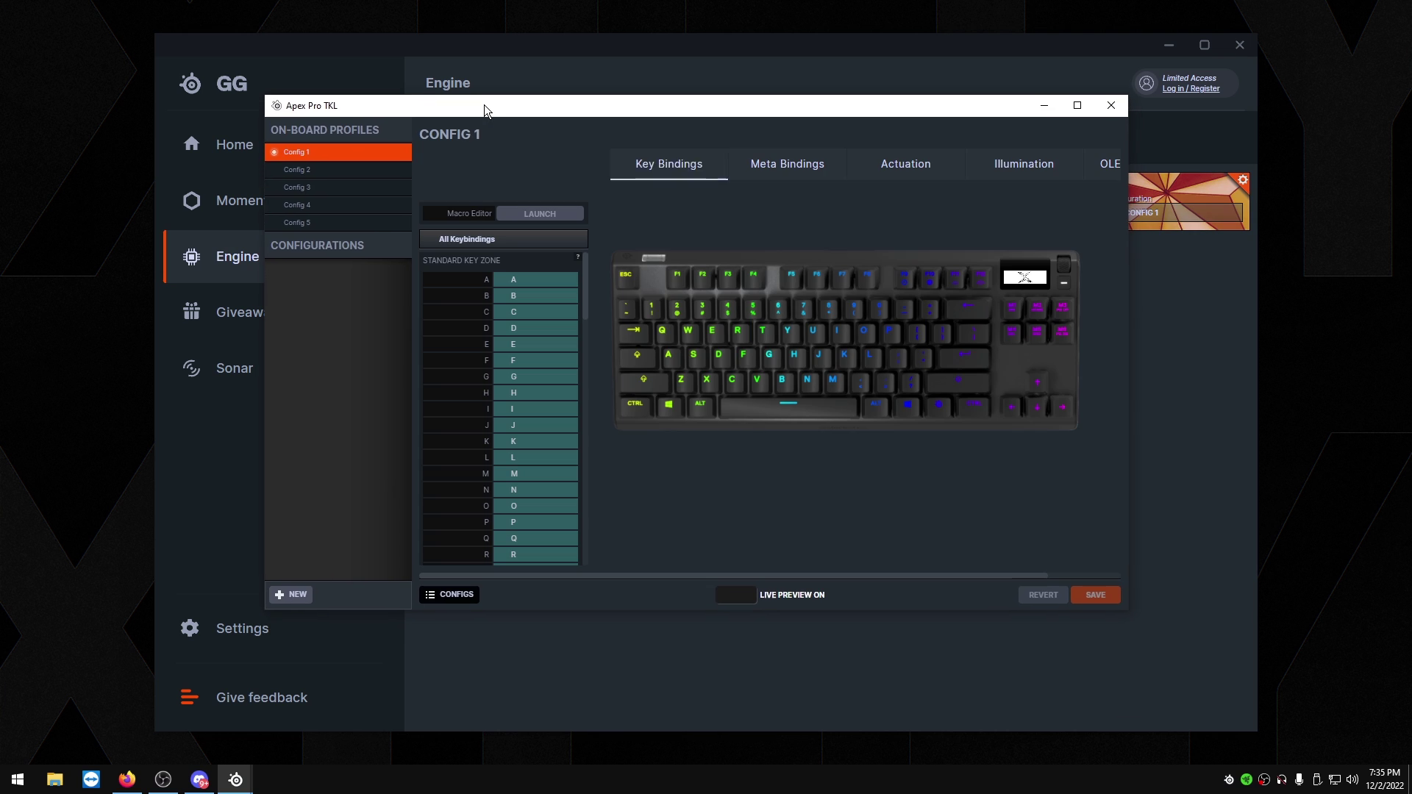
{"action": "left_click", "coordinate": [897, 167]}
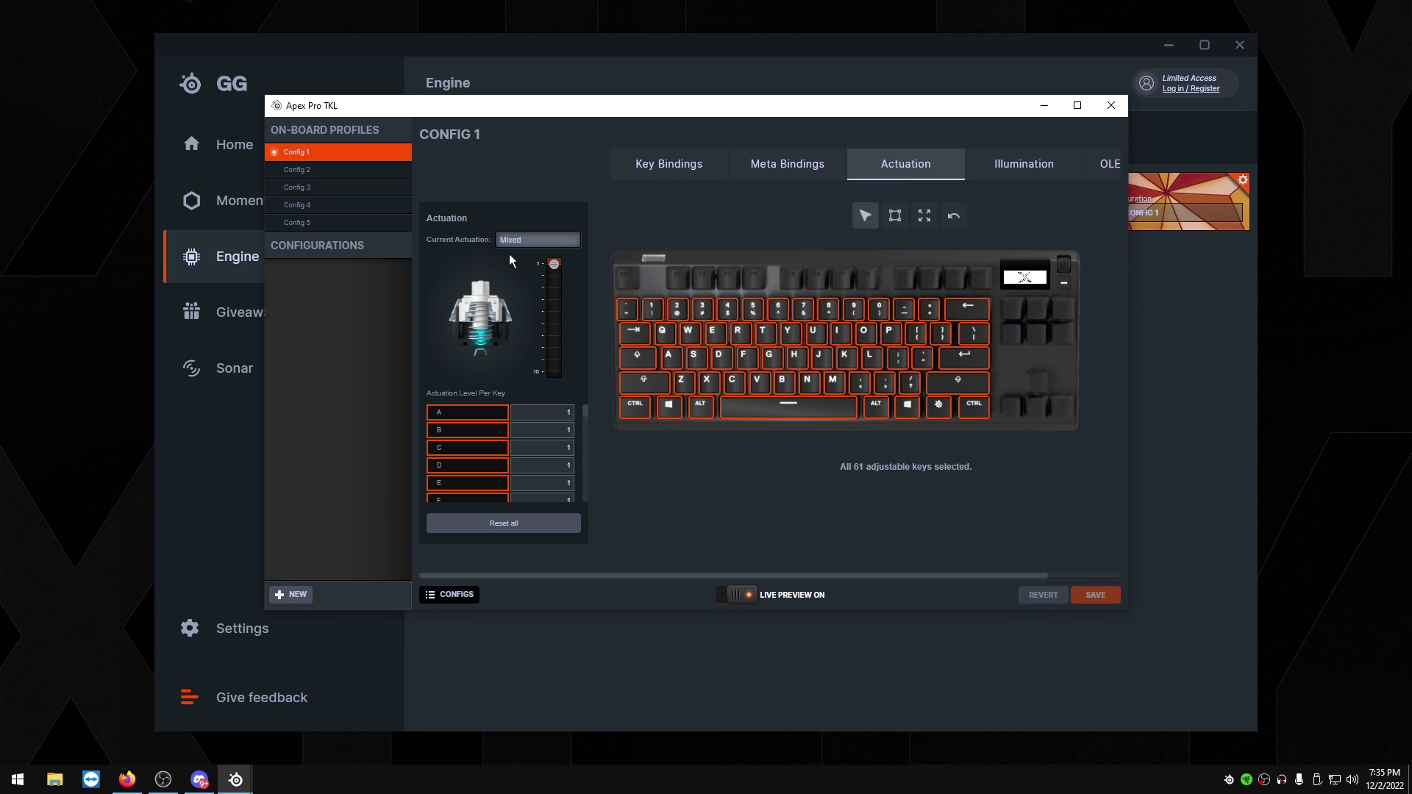
{"action": "left_click_drag", "start_coordinate": [1127, 303], "coordinate": [1266, 303]}
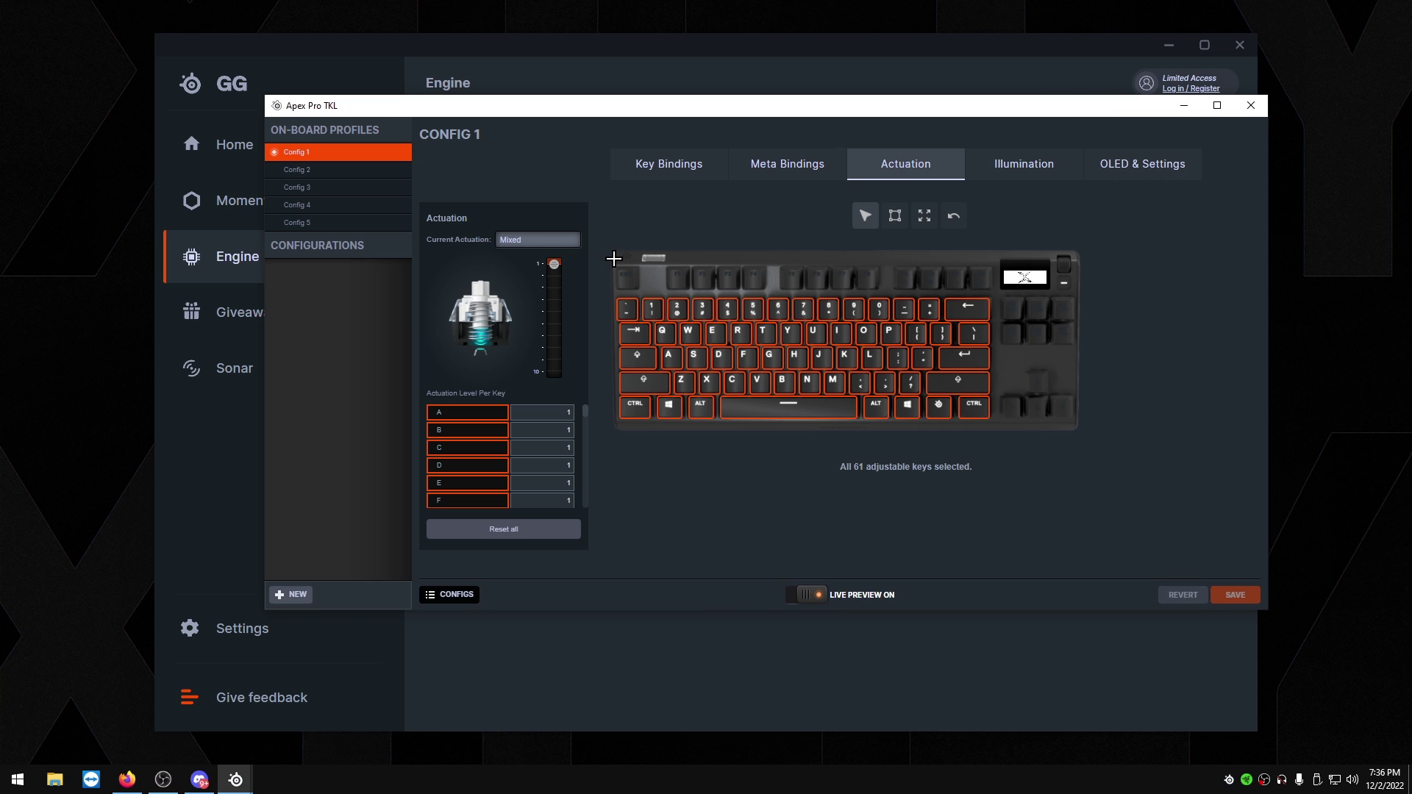
- Keep the base lighting effect Off, review OLED settings, and close the configuration windows
{"action": "left_click", "coordinate": [1017, 166]}
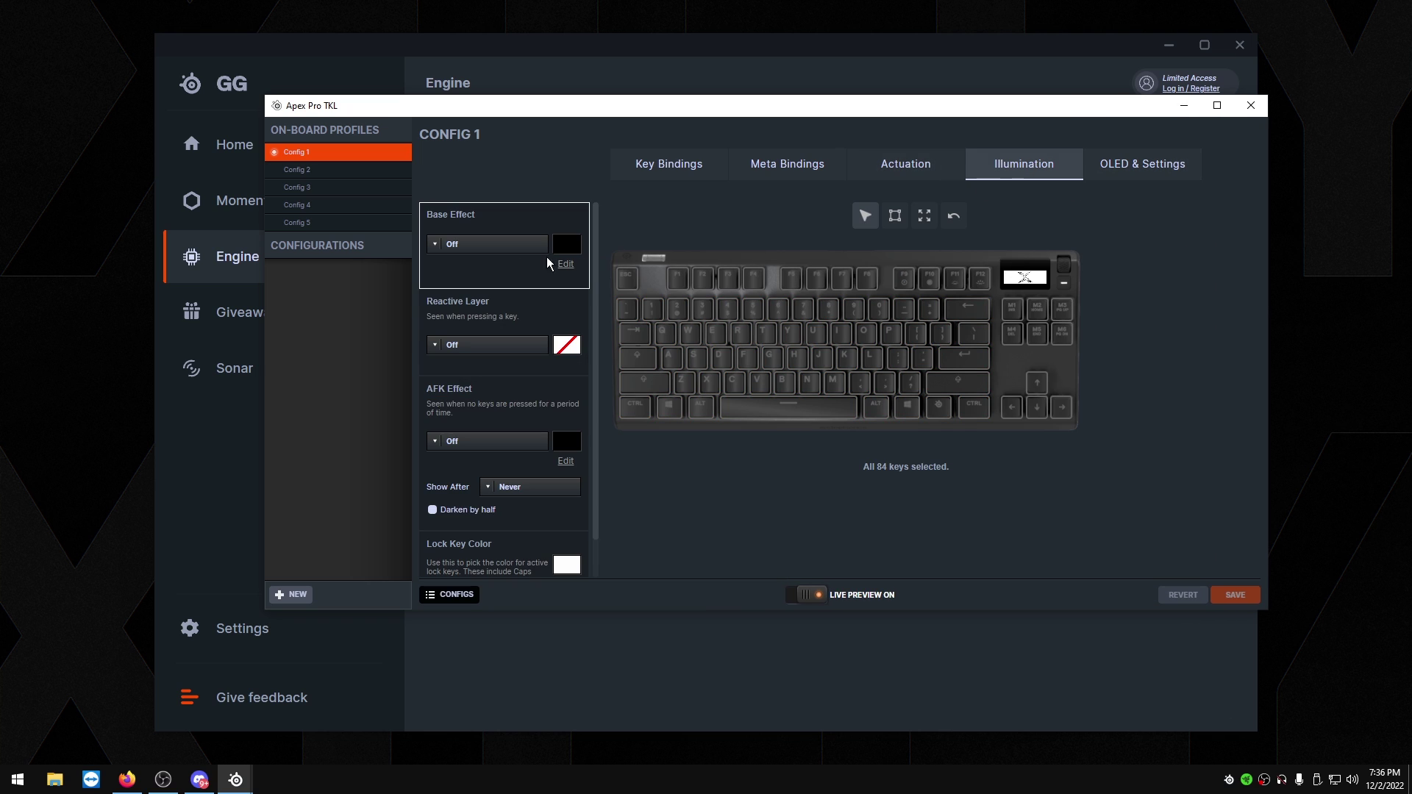
{"action": "left_click", "coordinate": [451, 245]}
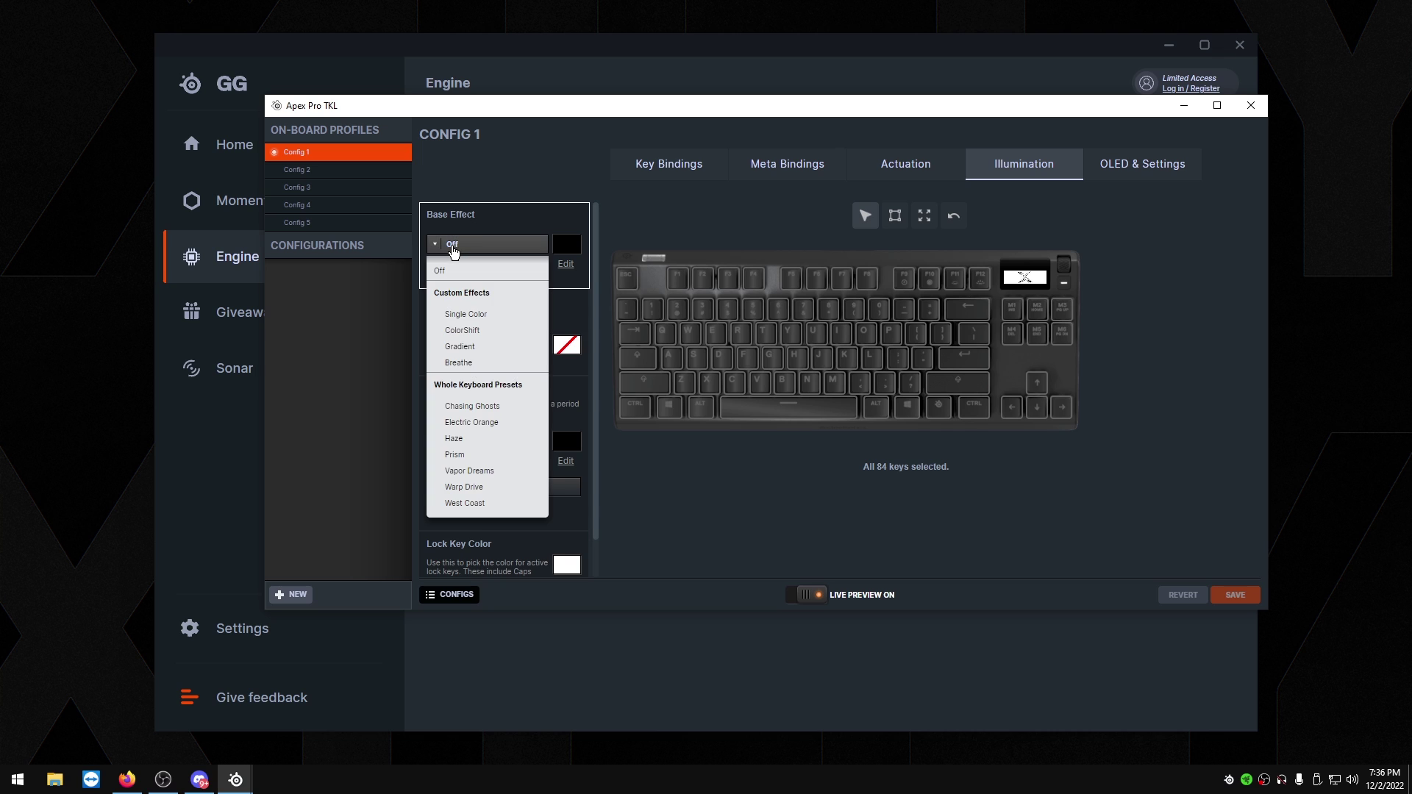
{"action": "left_click", "coordinate": [452, 251]}
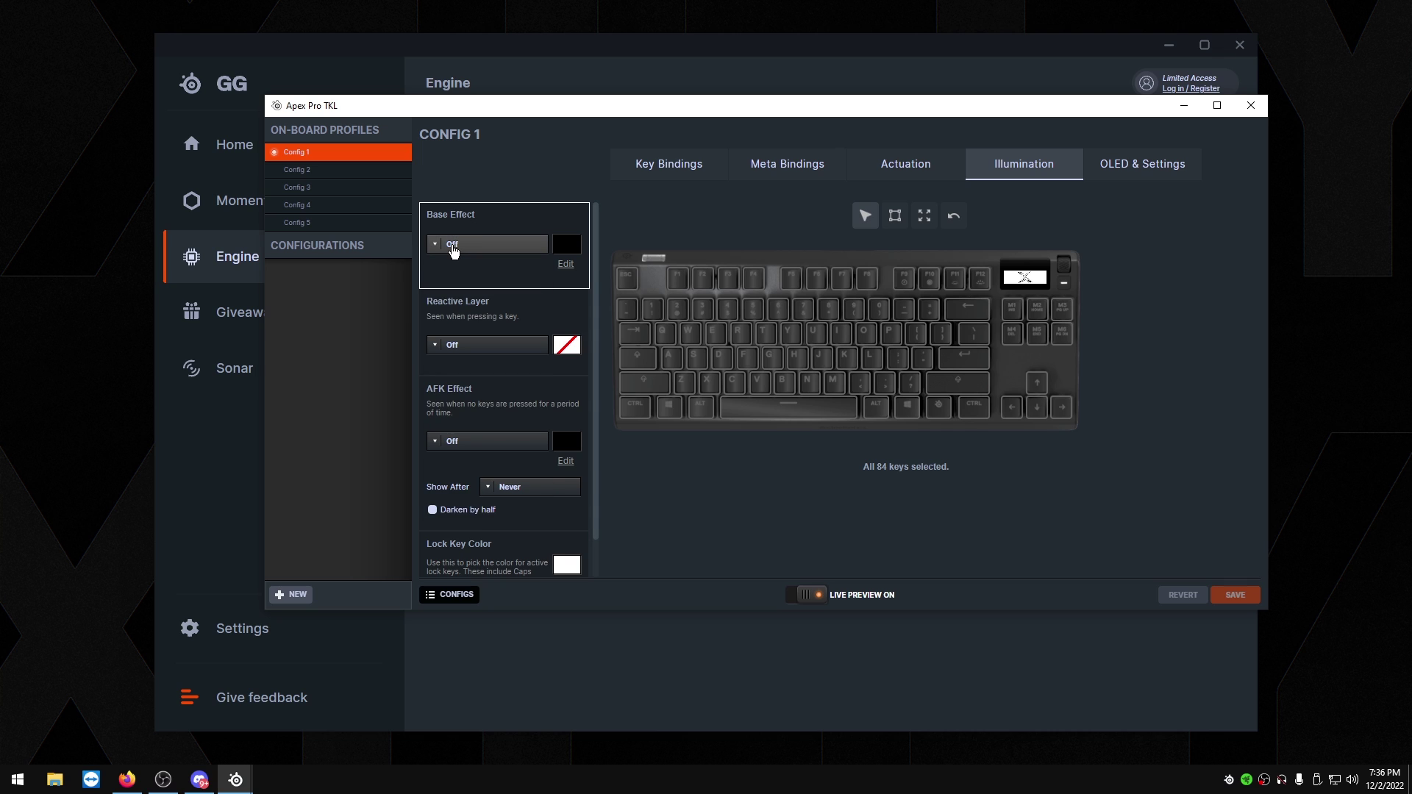
{"action": "left_click", "coordinate": [1143, 175]}
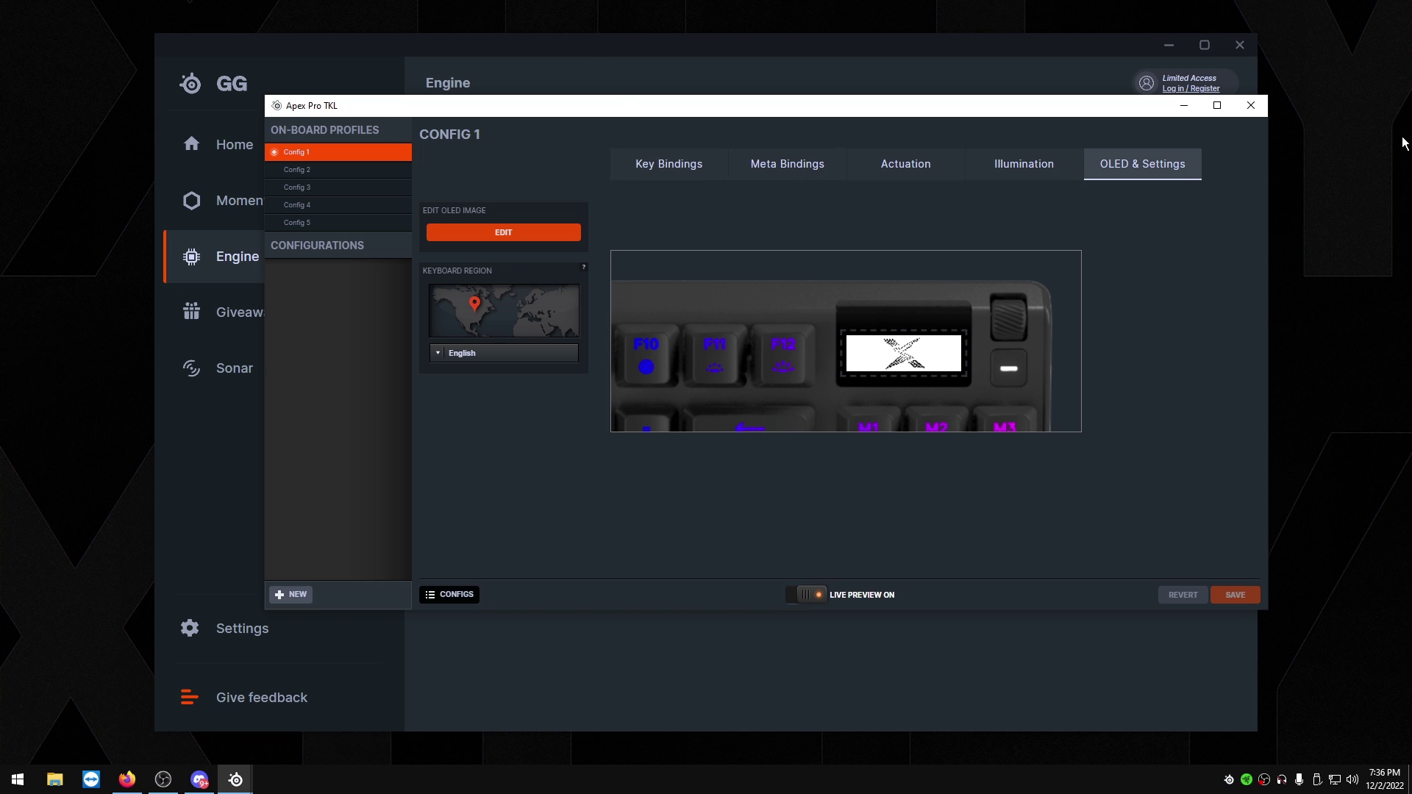
{"action": "left_click", "coordinate": [1242, 108]}
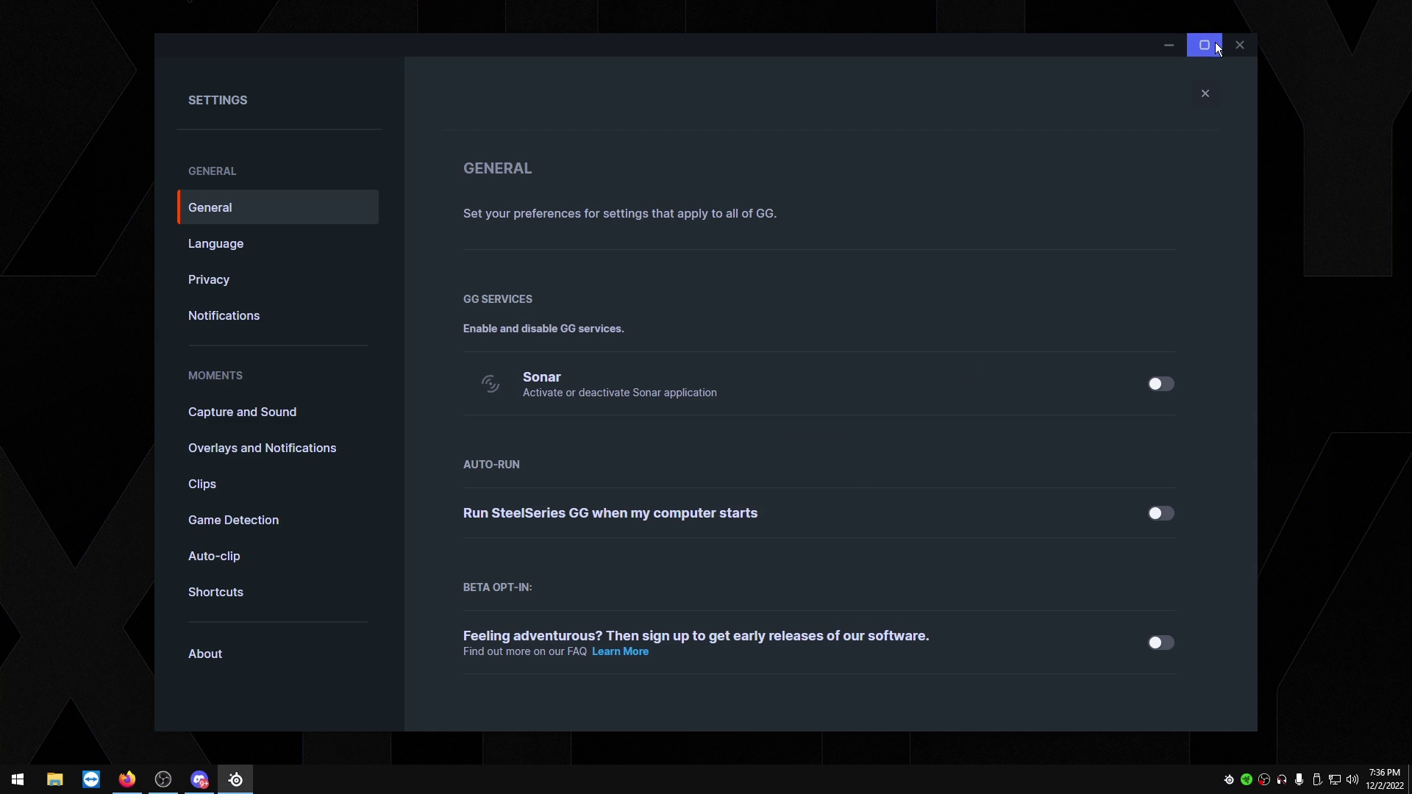
{"action": "left_click", "coordinate": [1206, 95]}
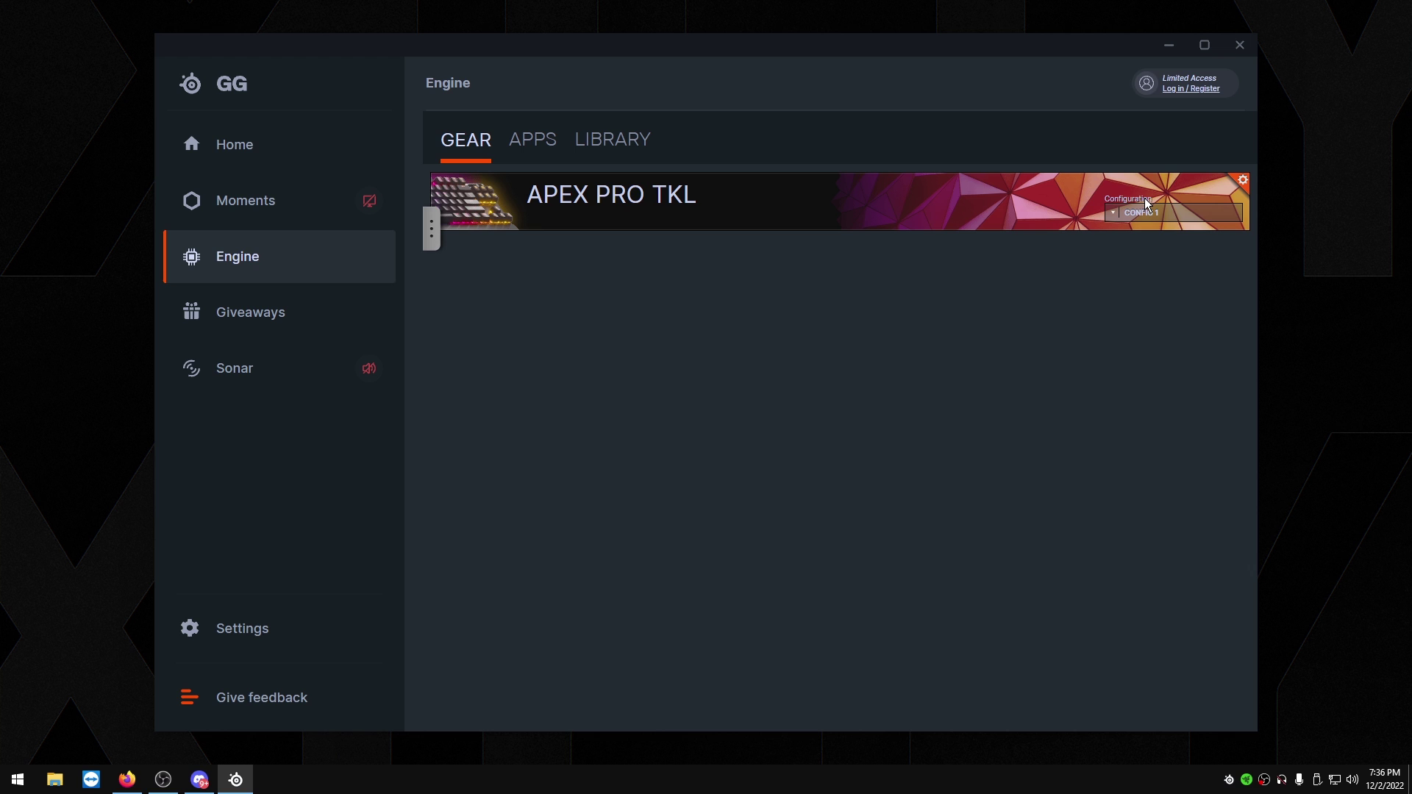
- Close SteelSeries GG and open Apps & features with Win+X, F
{"action": "left_click", "coordinate": [1242, 49]}
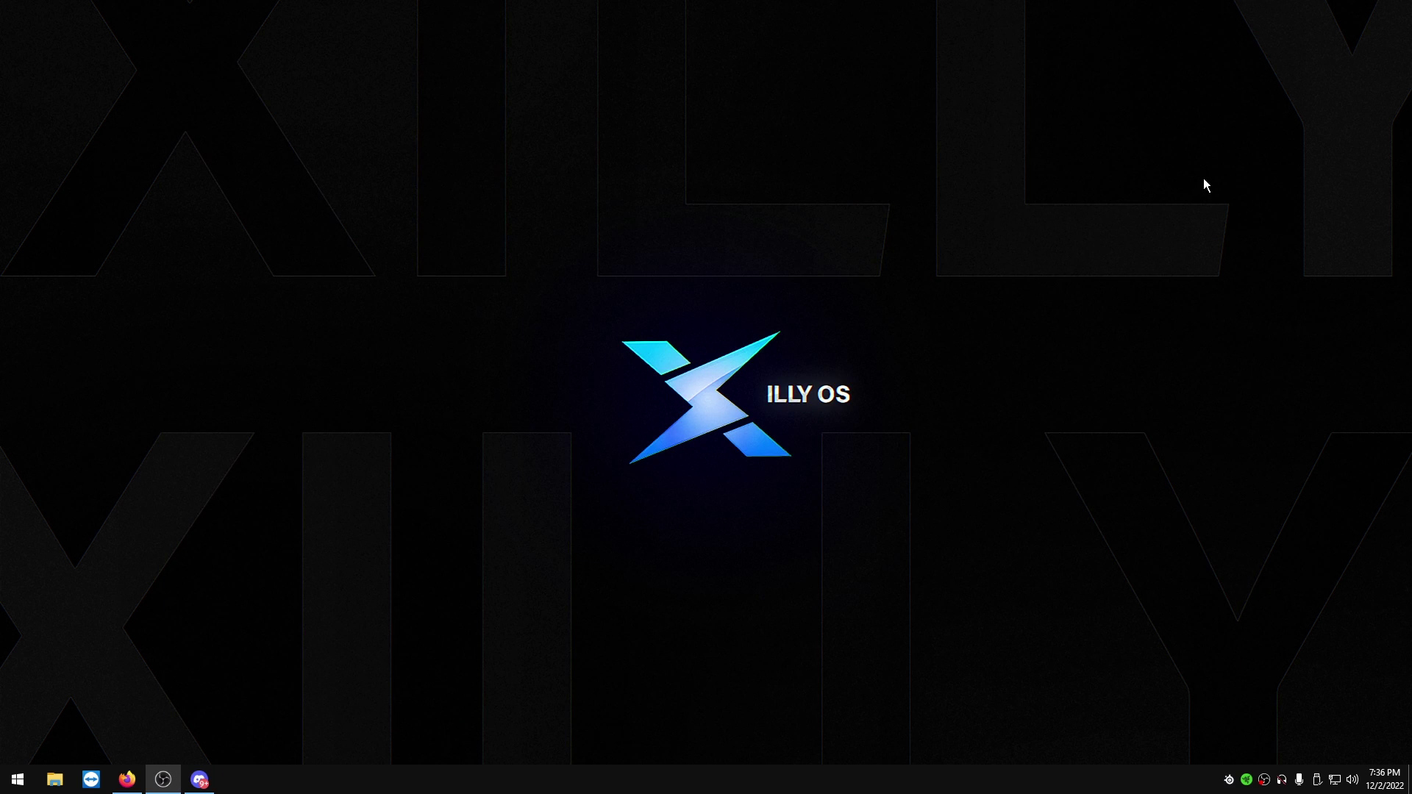
{"action": "key", "text": "super+x"}
{"action": "key", "text": "f"}
{"action": "scroll", "coordinate": [485, 586], "scroll_direction": "down", "scroll_amount": 3}
{"action": "scroll", "coordinate": [484, 585], "scroll_direction": "down", "scroll_amount": 10}
- Uninstall Razer Synapse and confirm the removal
{"action": "left_click", "coordinate": [382, 371]}
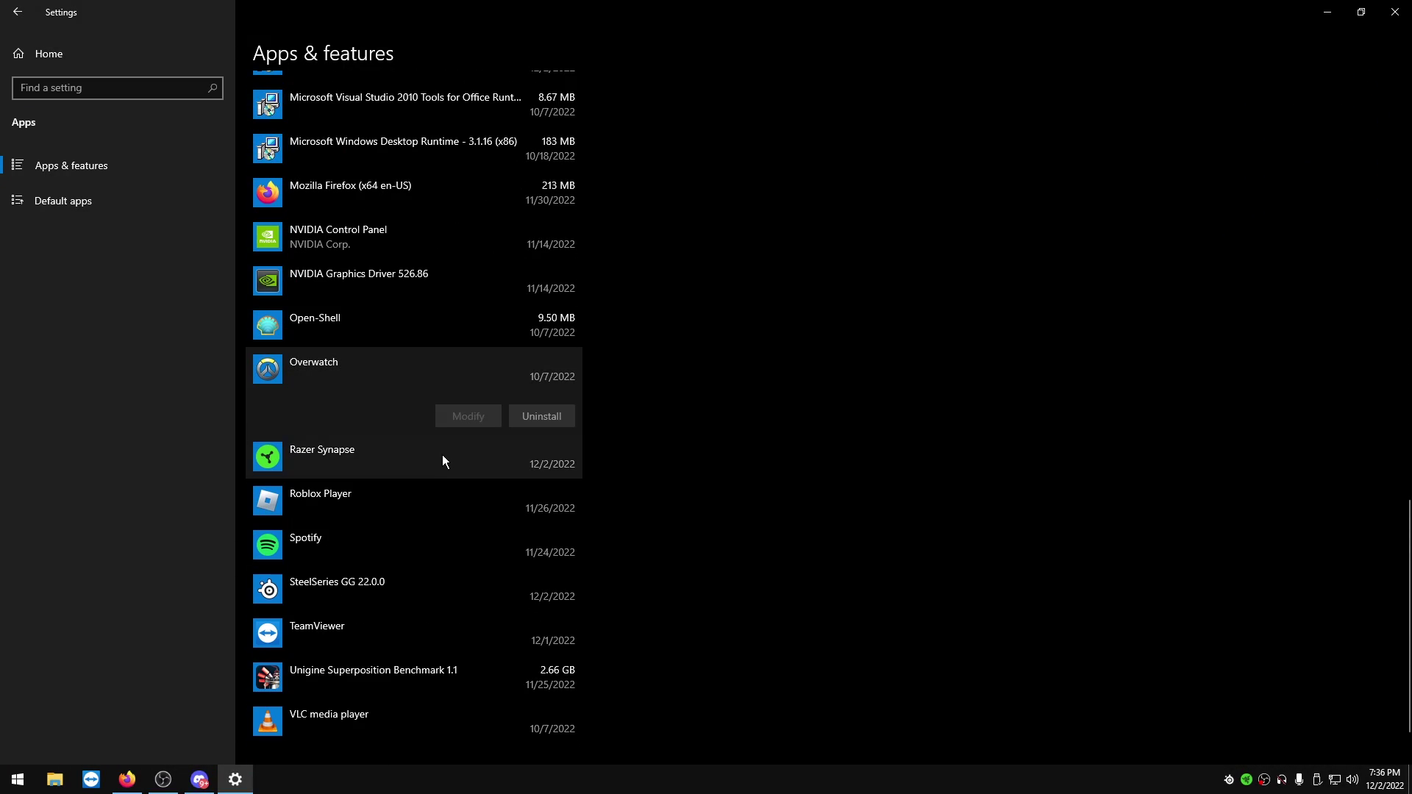
{"action": "left_click", "coordinate": [439, 461]}
{"action": "left_click", "coordinate": [541, 474]}
{"action": "left_click", "coordinate": [627, 436]}
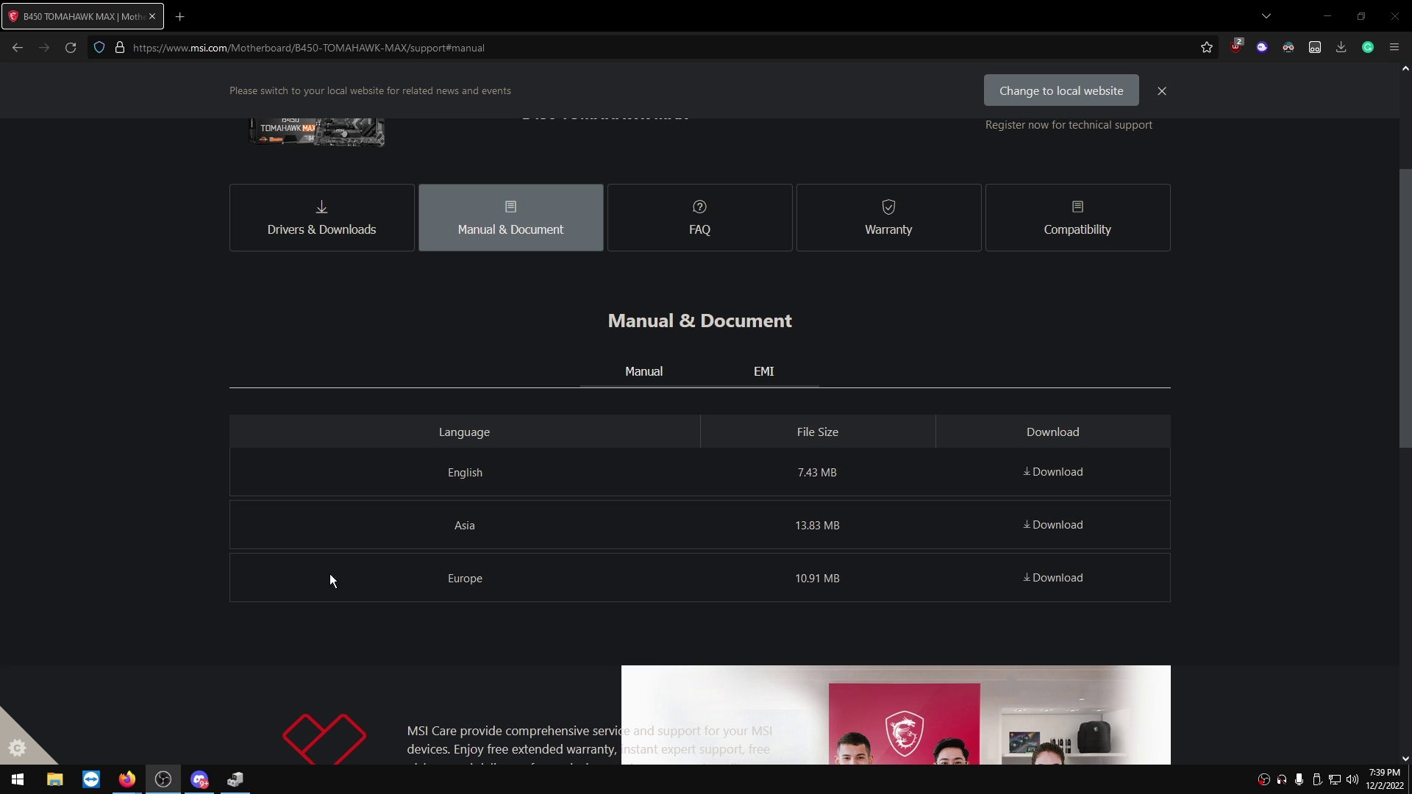
- Use the manual's Document Outline to jump to Rear I/O Panel, then reach page 9
{"action": "scroll", "coordinate": [1409, 324], "scroll_direction": "up", "scroll_amount": 2}
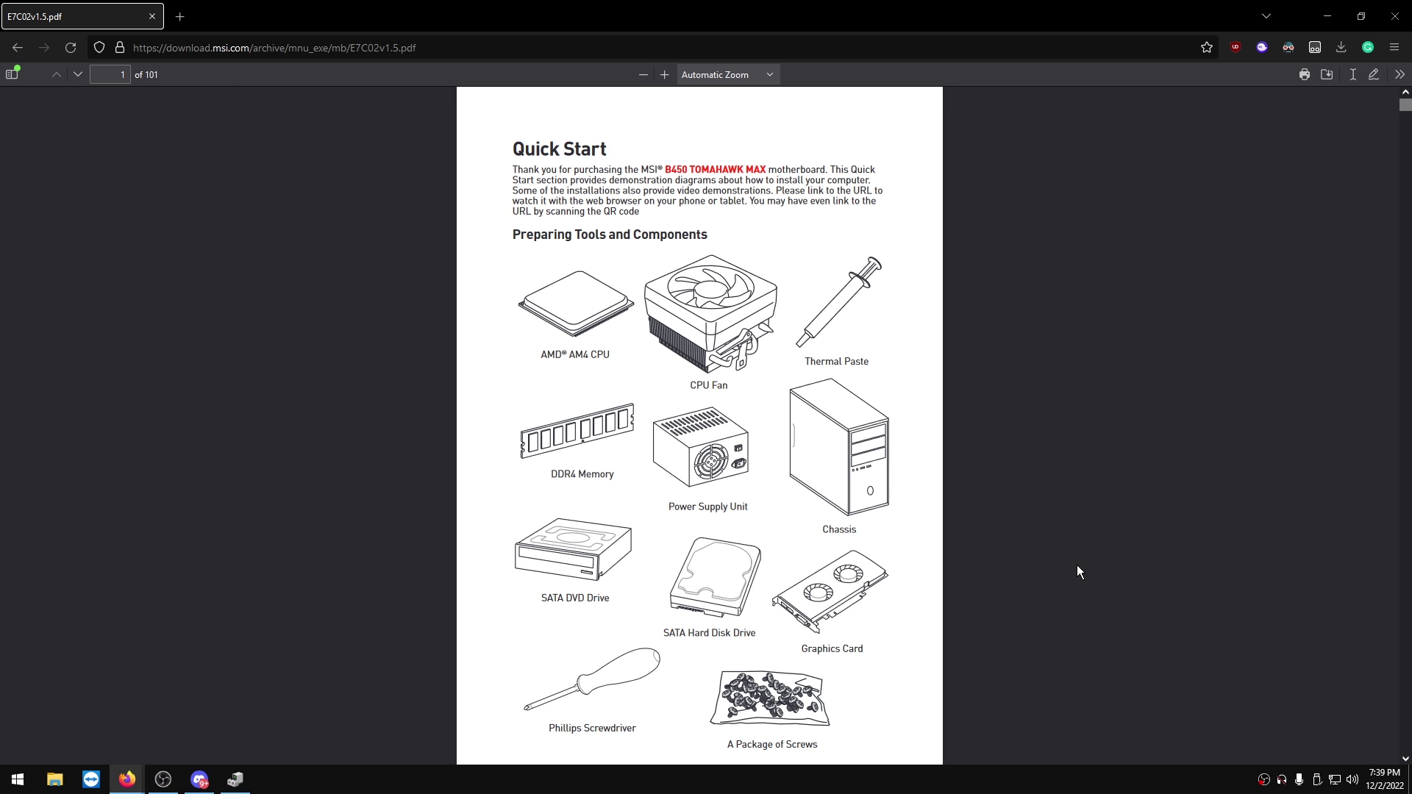
{"action": "scroll", "coordinate": [809, 548], "scroll_direction": "down", "scroll_amount": 8}
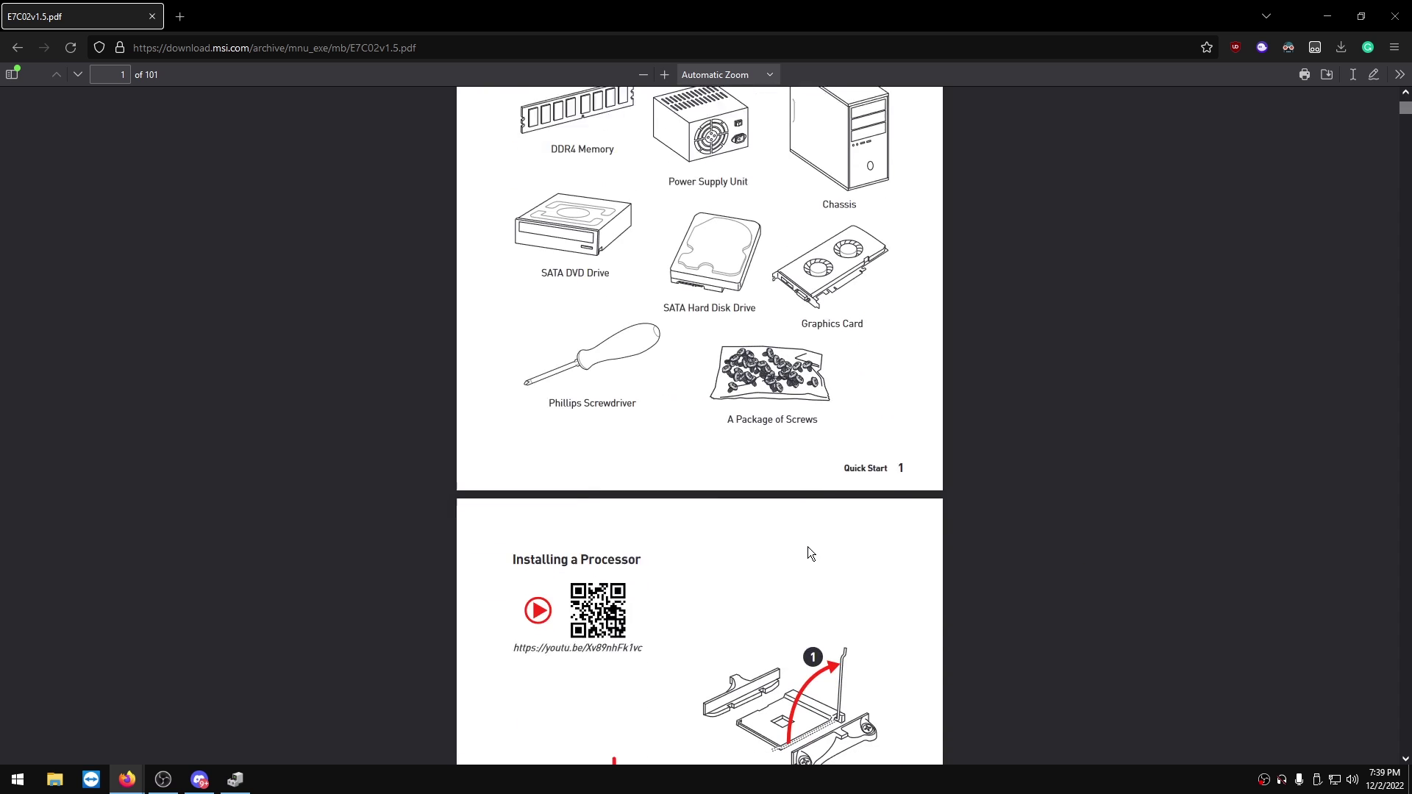
{"action": "left_click", "coordinate": [12, 74]}
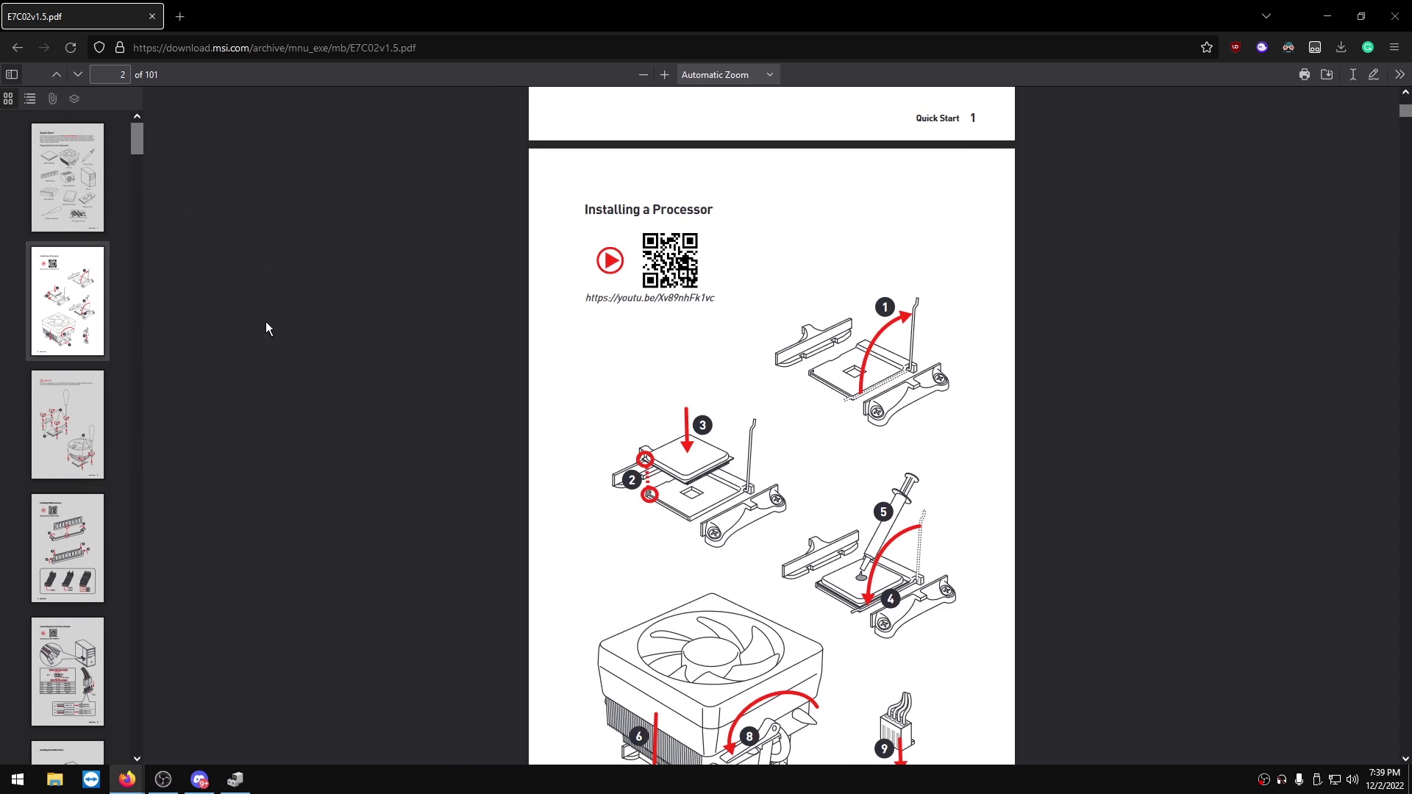
{"action": "left_click", "coordinate": [33, 98]}
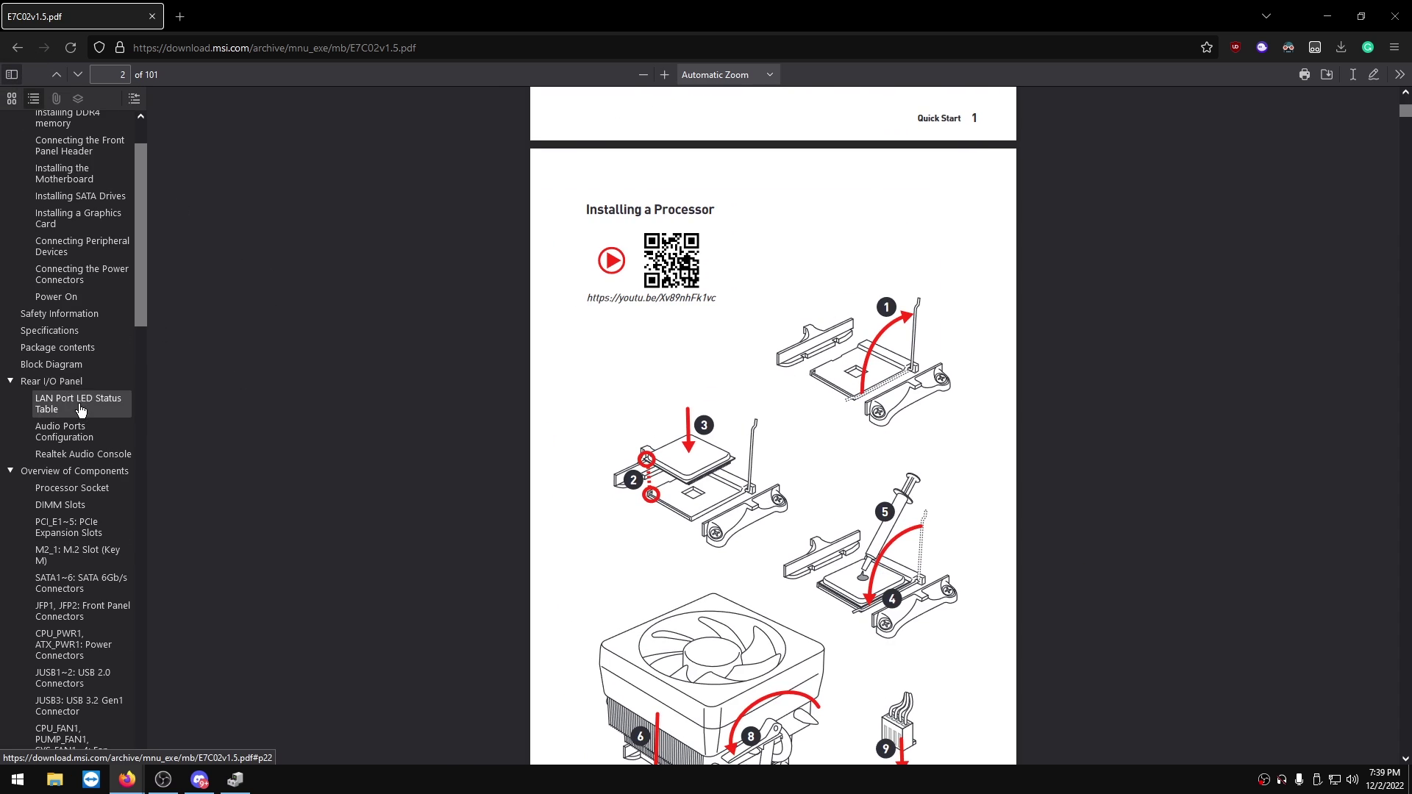
{"action": "left_click", "coordinate": [52, 382]}
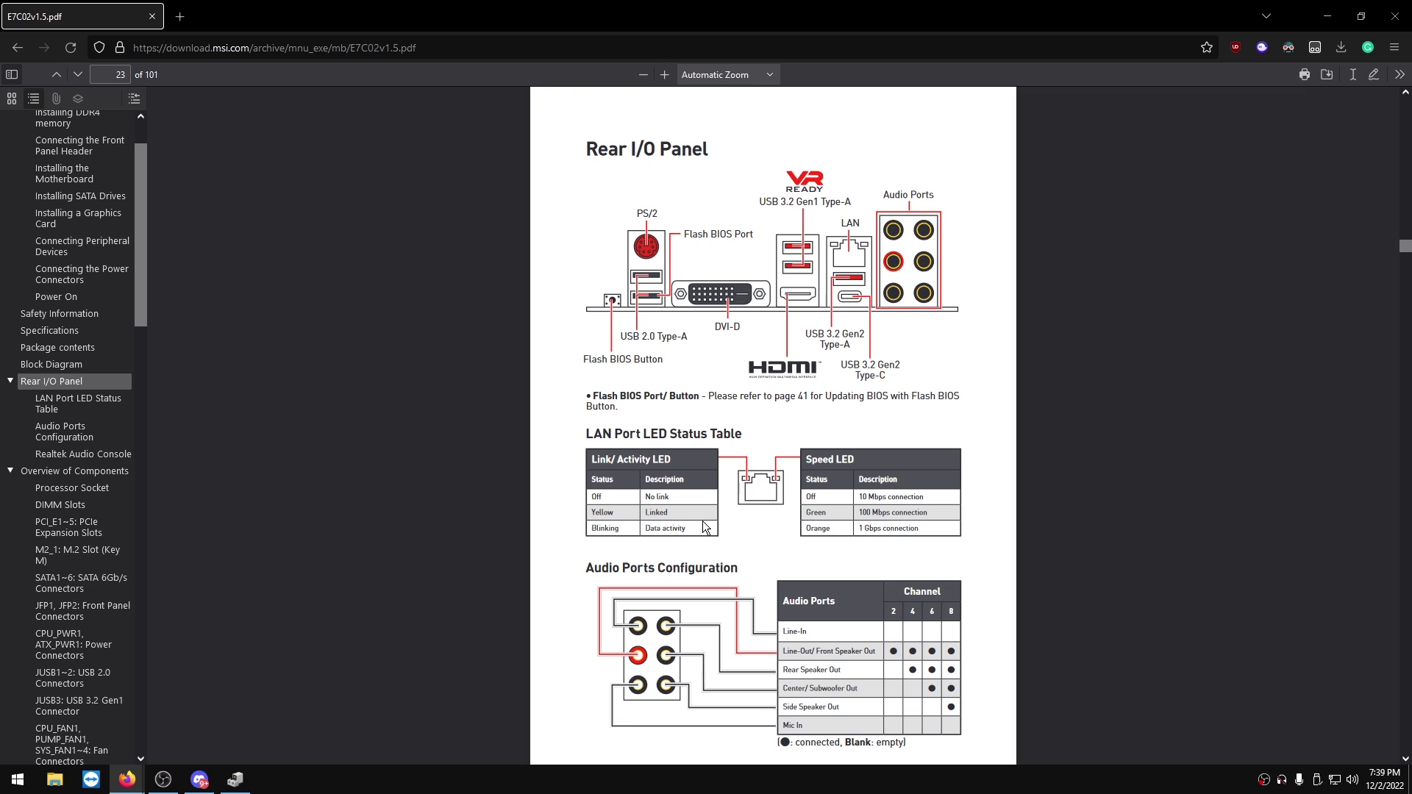
{"action": "scroll", "coordinate": [704, 526], "scroll_direction": "up", "scroll_amount": 1}
{"action": "scroll", "coordinate": [676, 282], "scroll_direction": "down", "scroll_amount": 2}
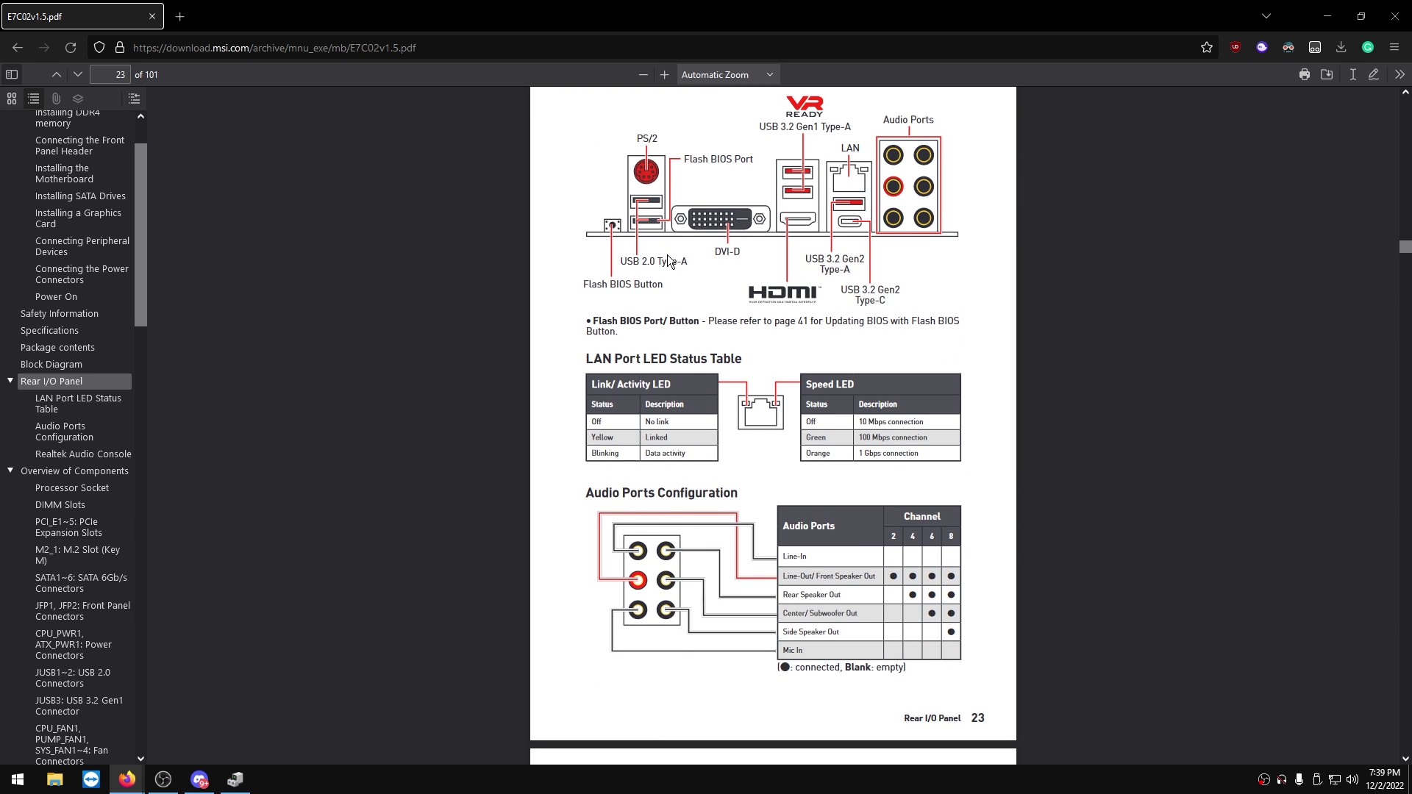
{"action": "scroll", "coordinate": [673, 333], "scroll_direction": "up", "scroll_amount": 2}
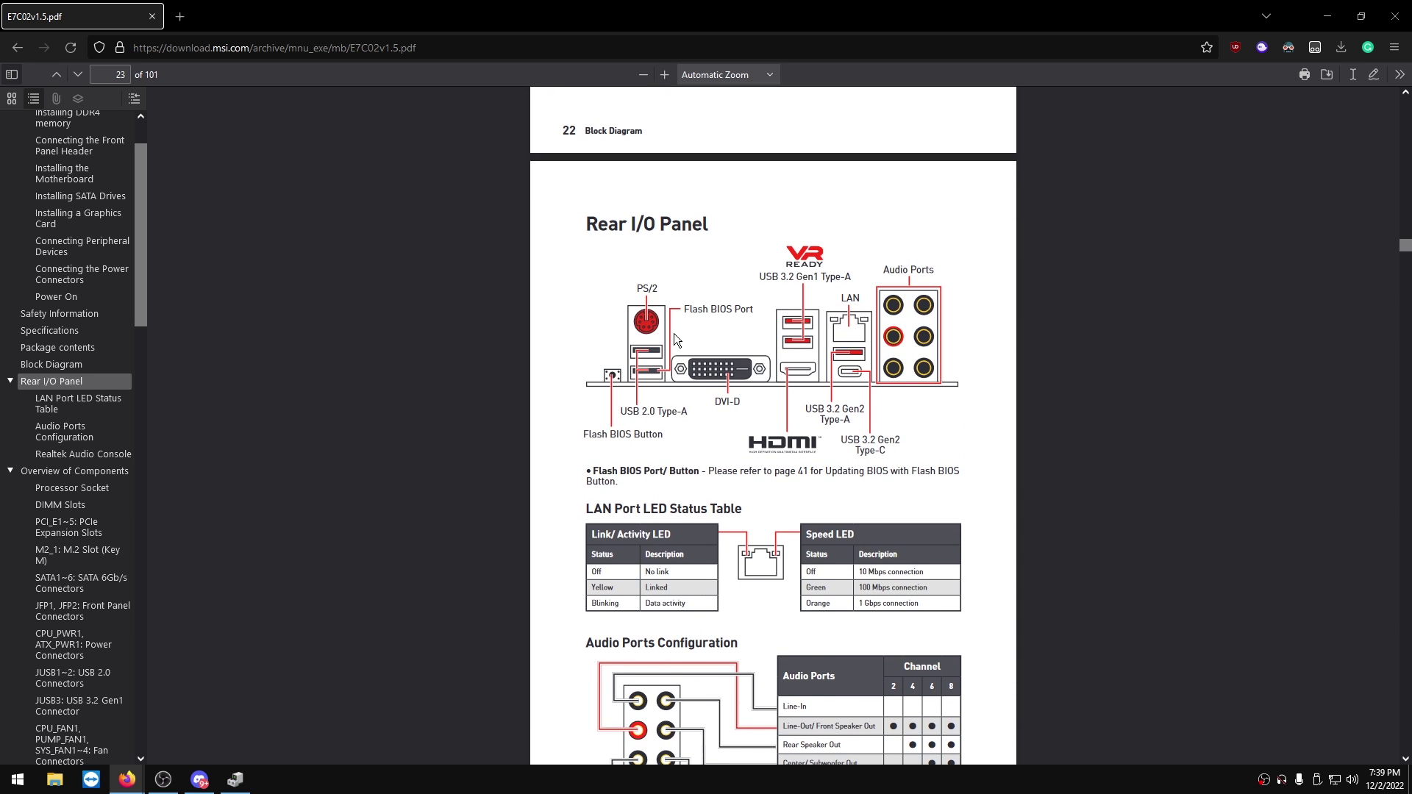
{"action": "scroll", "coordinate": [699, 338], "scroll_direction": "down", "scroll_amount": 5}
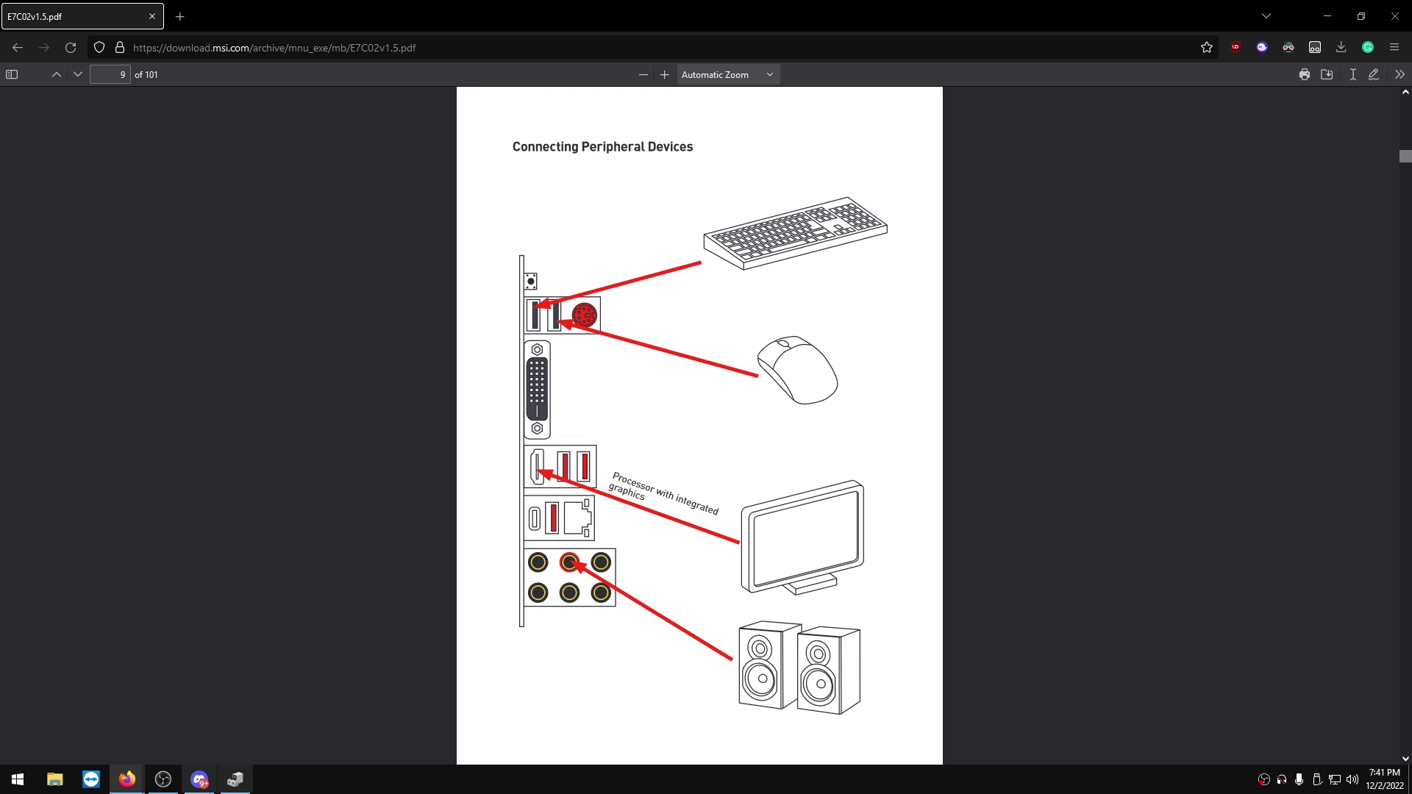
- Maximize Device Manager and switch its view to Devices by connection
{"action": "left_click", "coordinate": [235, 780]}
{"action": "double_click", "coordinate": [551, 125]}
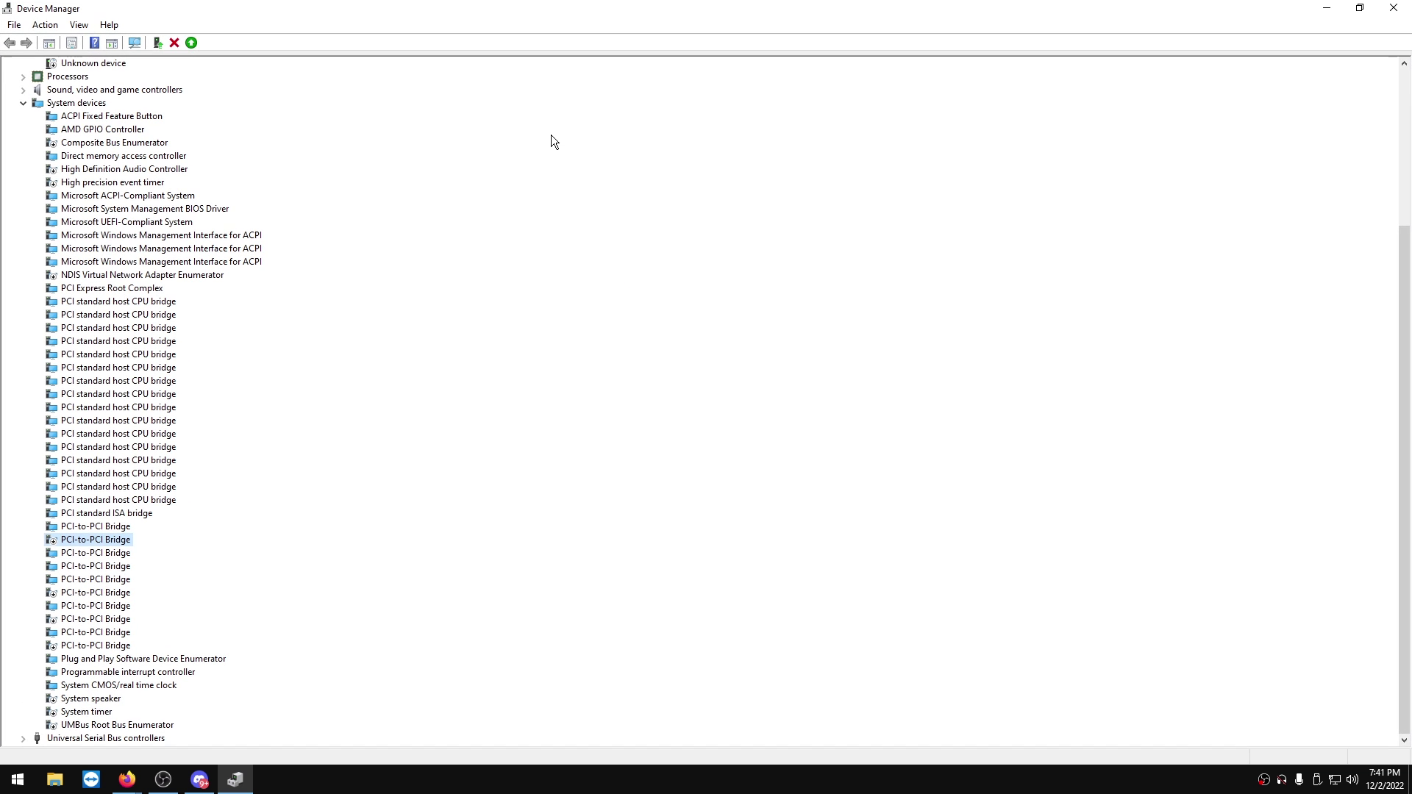
{"action": "left_click", "coordinate": [81, 26]}
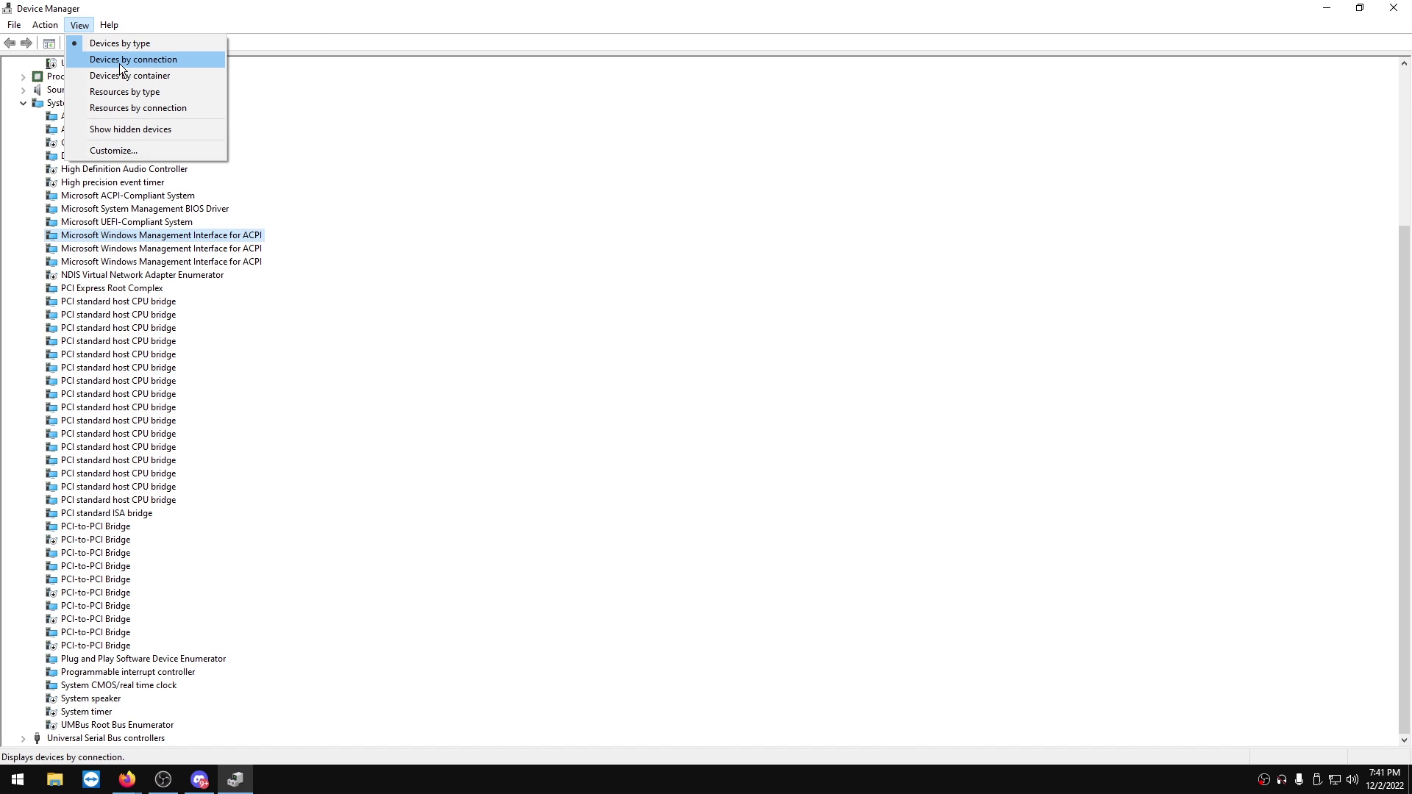
{"action": "left_click", "coordinate": [119, 62]}
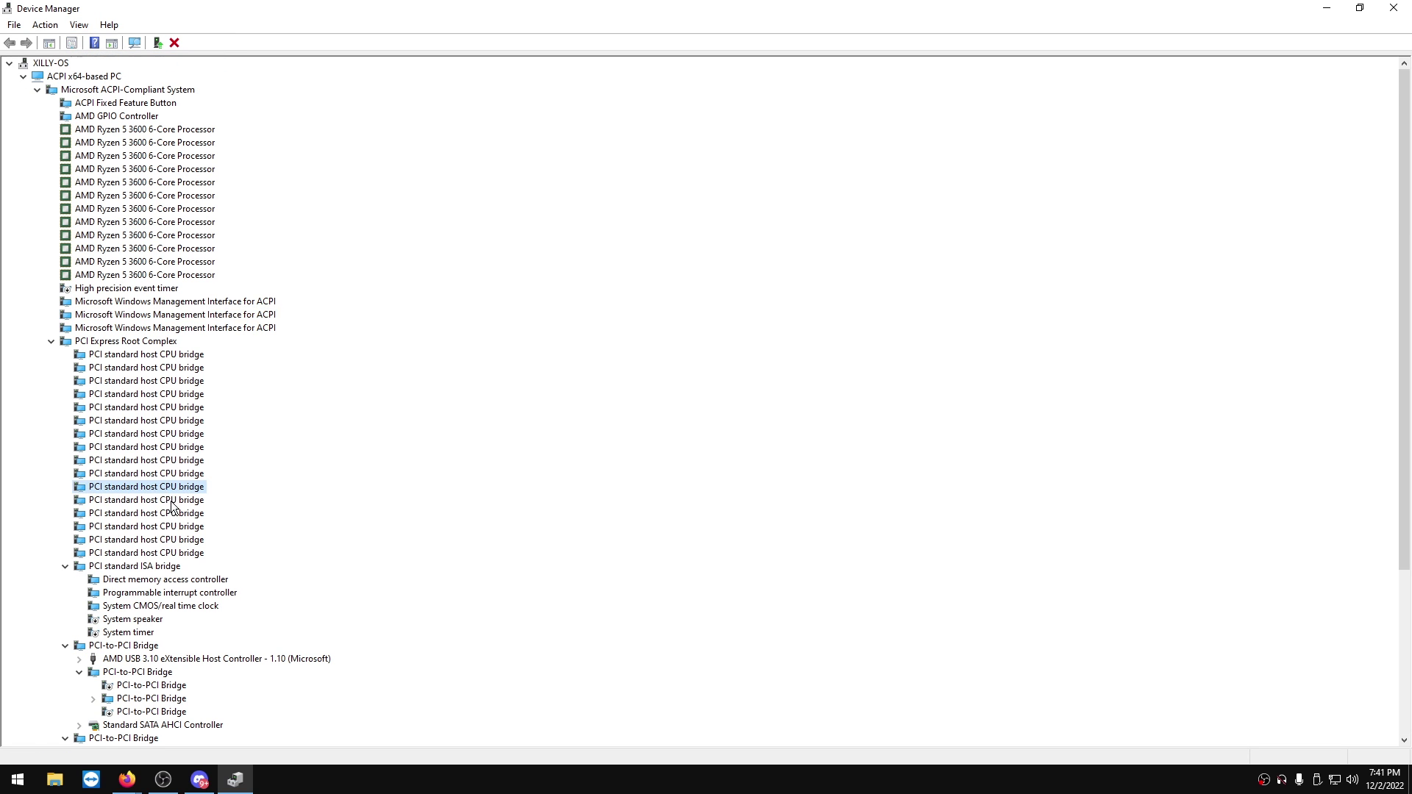
{"action": "scroll", "coordinate": [165, 489], "scroll_direction": "down", "scroll_amount": 6}
- Expand the first AMD USB 3.10 host controller's root hub and USB composite devices
{"action": "left_click", "coordinate": [130, 437]}
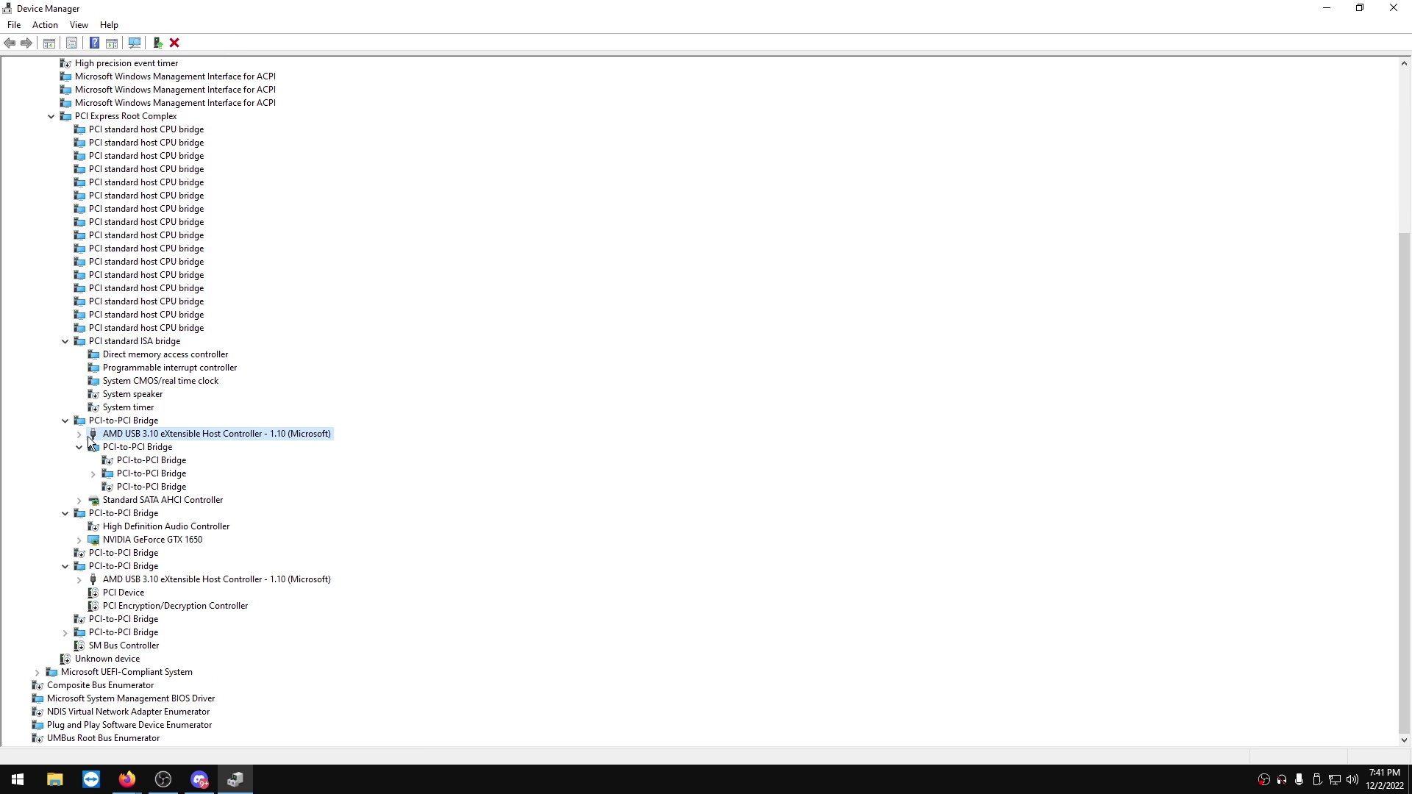
{"action": "left_click", "coordinate": [78, 433]}
{"action": "left_click", "coordinate": [93, 447]}
{"action": "left_click", "coordinate": [108, 486]}
{"action": "left_click", "coordinate": [107, 473]}
{"action": "left_click", "coordinate": [125, 448]}
{"action": "left_click", "coordinate": [130, 461]}
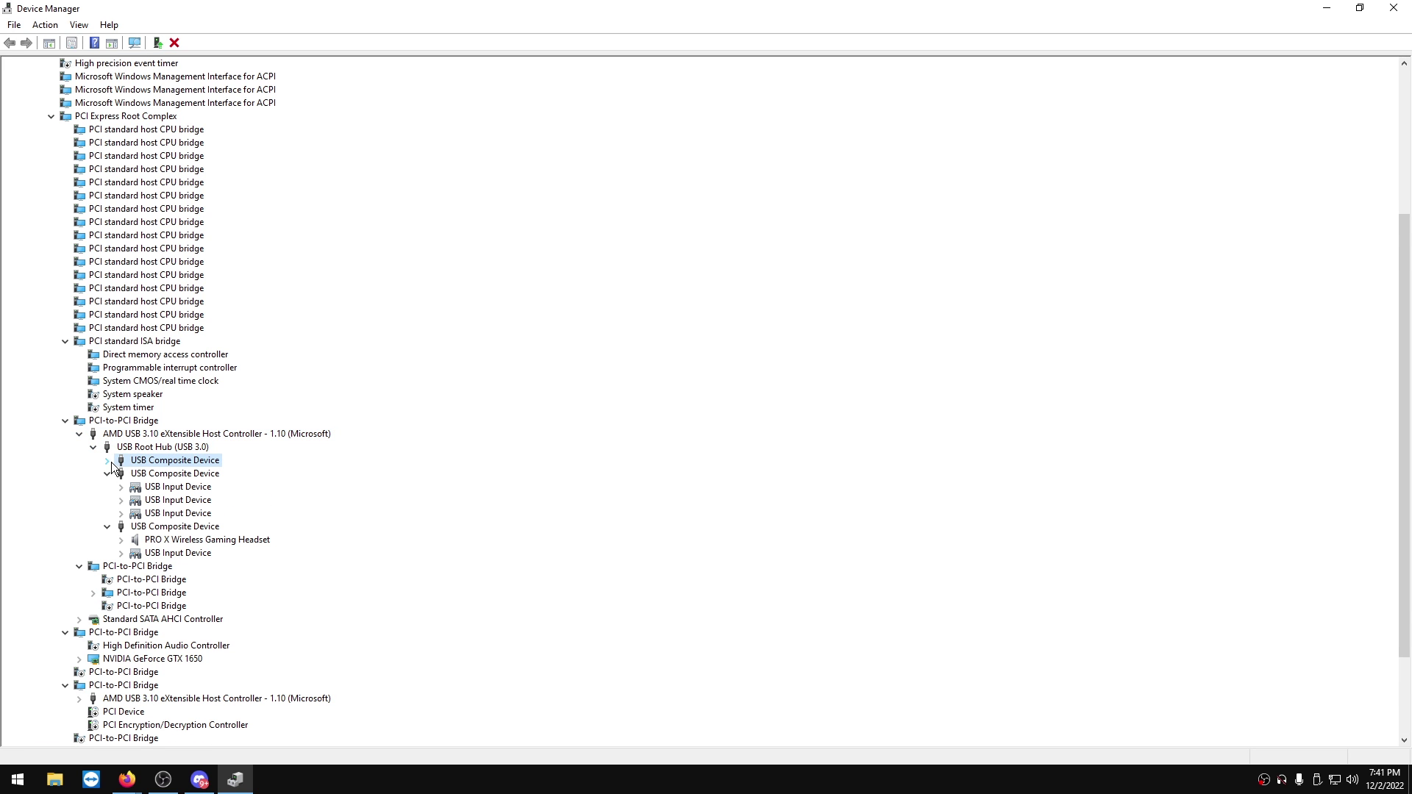
{"action": "left_click", "coordinate": [109, 460]}
{"action": "left_click", "coordinate": [166, 438]}
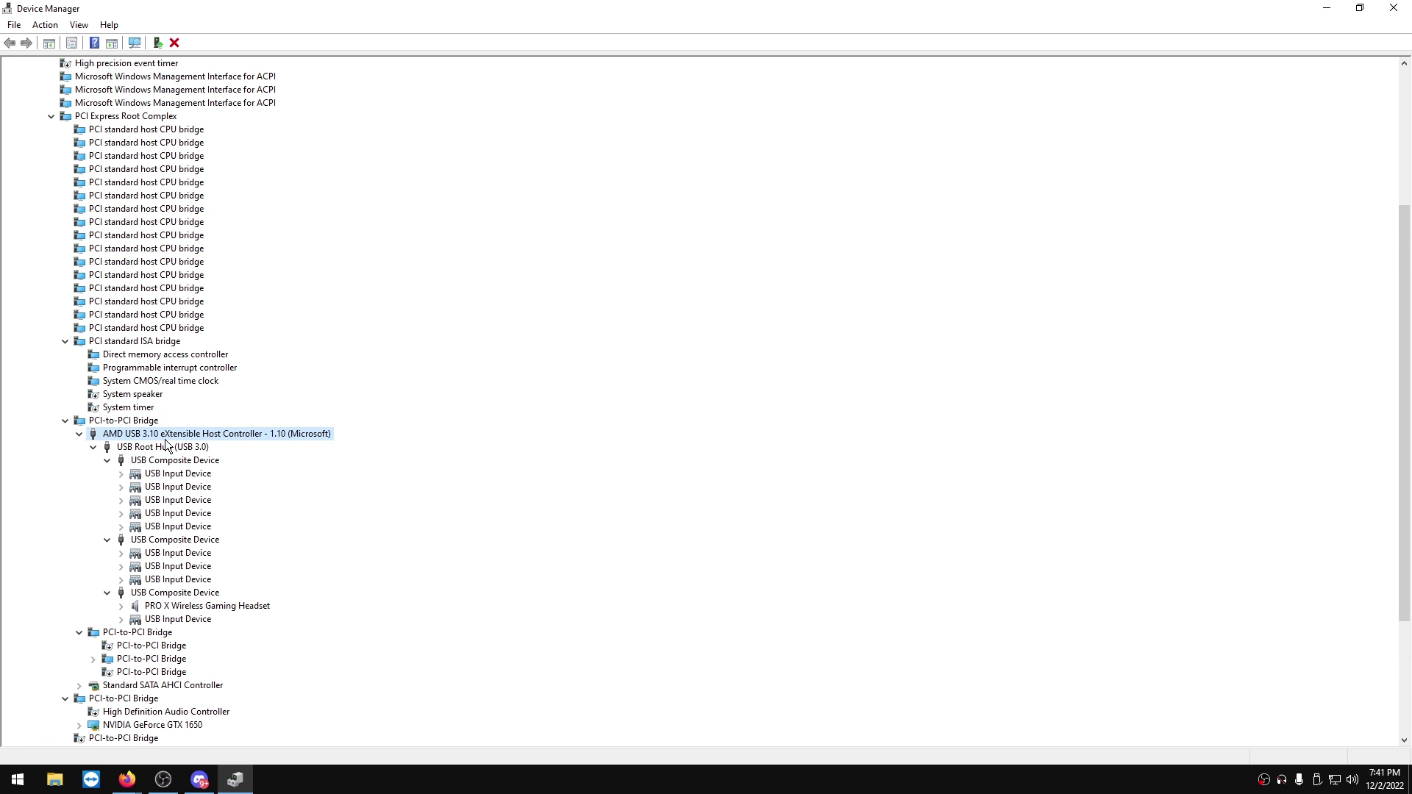
{"action": "scroll", "coordinate": [165, 443], "scroll_direction": "down", "scroll_amount": 5}
- Inspect the second AMD USB 3.10 host controller and the USB input devices listed nearby
{"action": "left_click", "coordinate": [91, 581]}
{"action": "left_click", "coordinate": [97, 594]}
{"action": "left_click", "coordinate": [78, 579]}
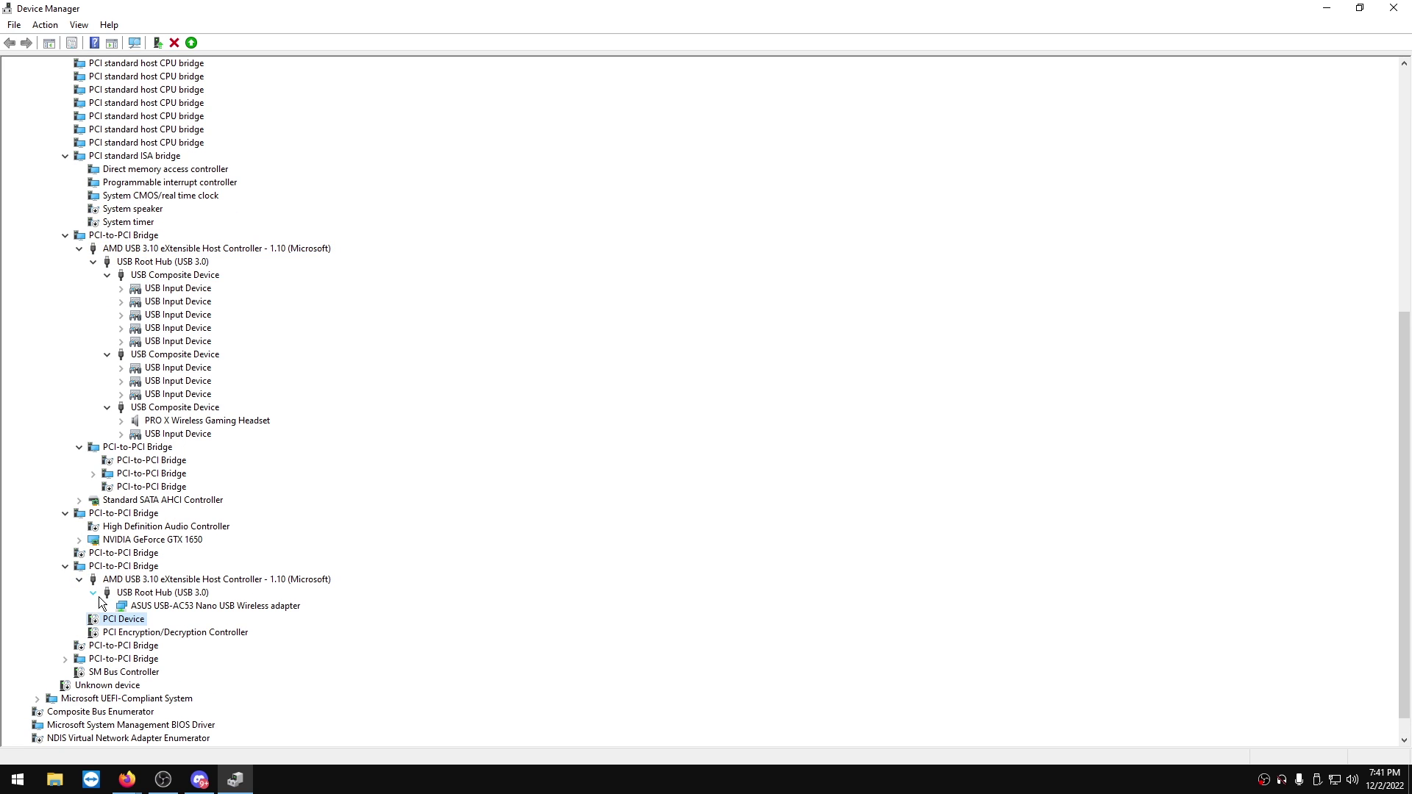
{"action": "left_click", "coordinate": [180, 579]}
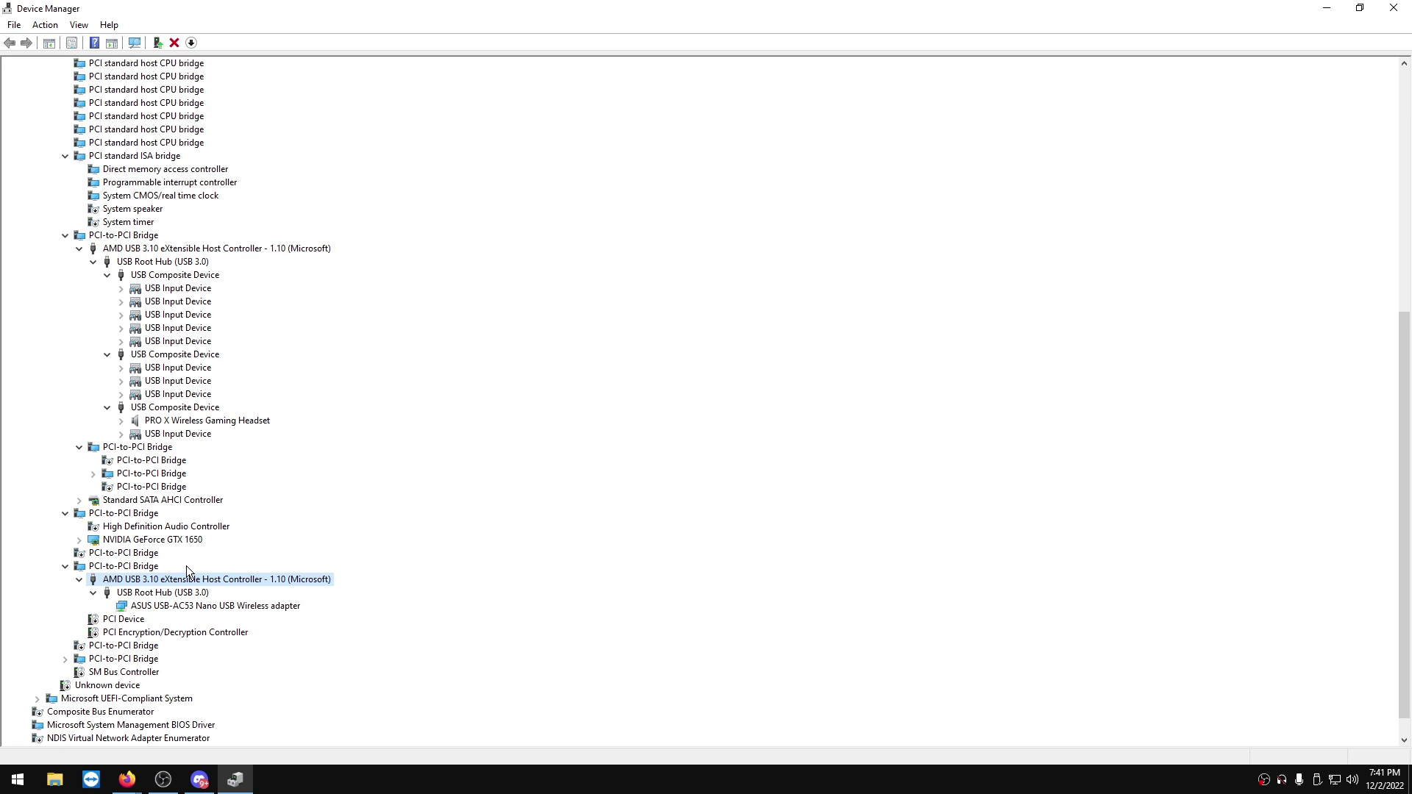
{"action": "left_click", "coordinate": [140, 381]}
{"action": "left_click", "coordinate": [173, 315]}
{"action": "left_click", "coordinate": [154, 236]}
{"action": "left_click", "coordinate": [144, 262]}
{"action": "left_click", "coordinate": [146, 250]}
- Trace the USB input devices under the second controller's root hub, then close Device Manager
{"action": "left_click", "coordinate": [159, 408]}
{"action": "left_click", "coordinate": [160, 434]}
{"action": "left_click", "coordinate": [119, 582]}
{"action": "left_click", "coordinate": [119, 588]}
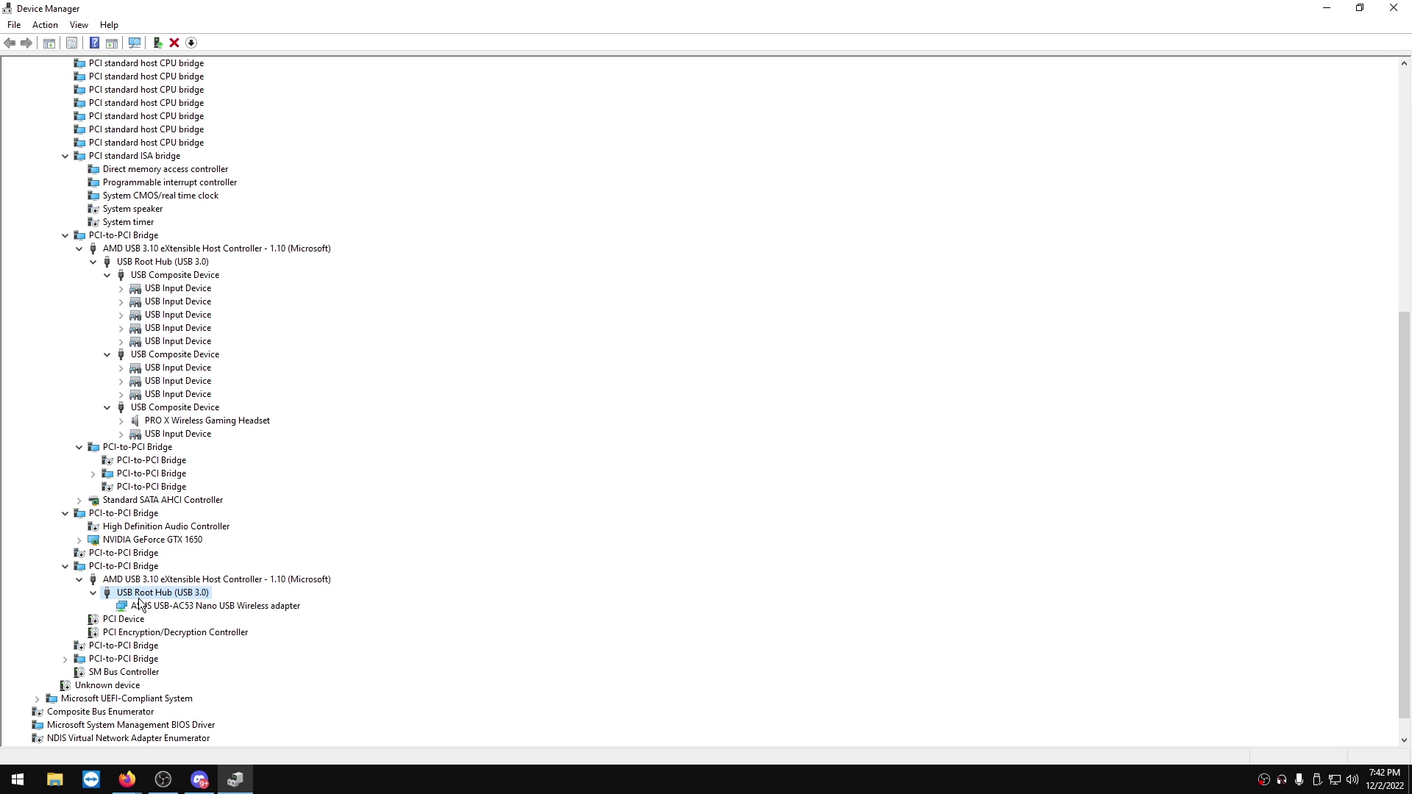
{"action": "left_click", "coordinate": [191, 368]}
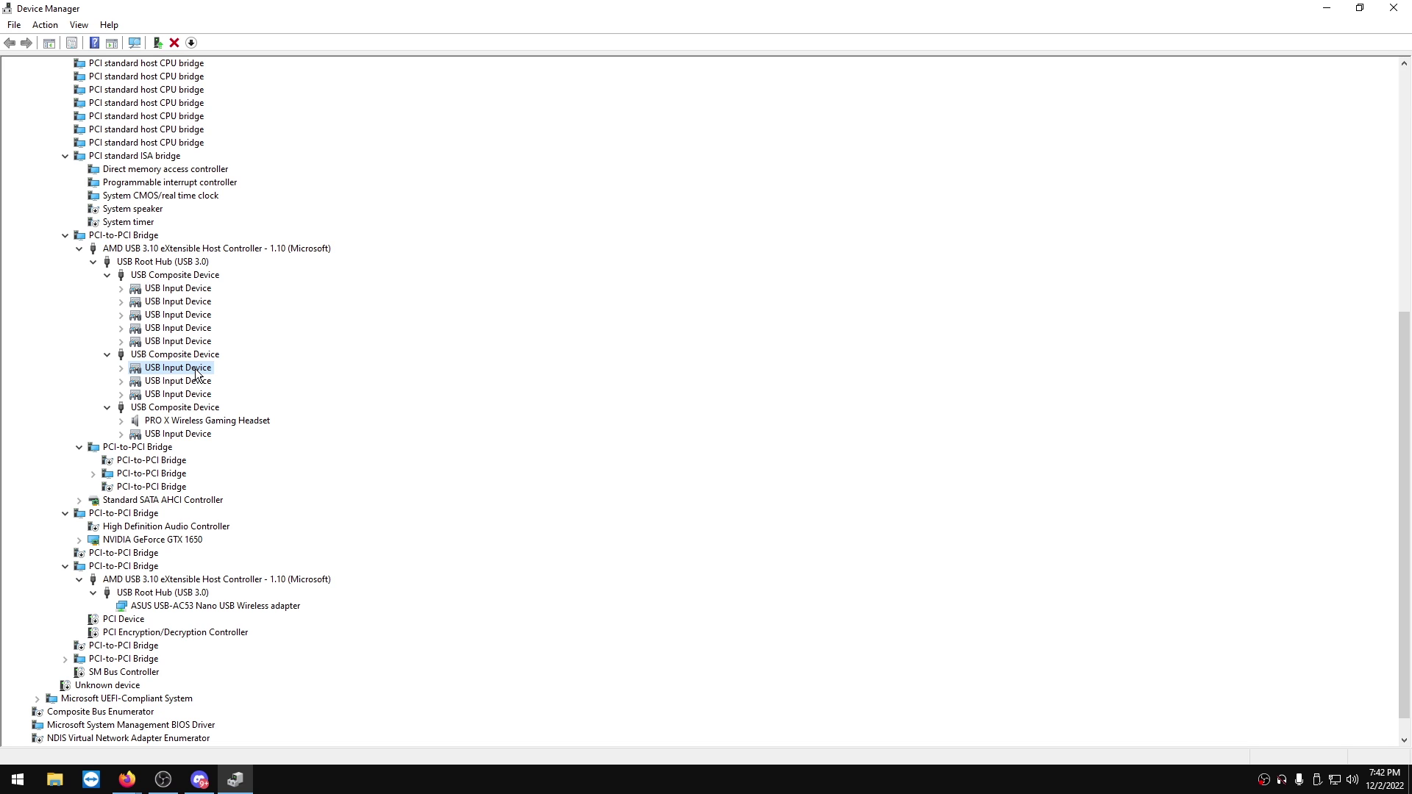
{"action": "left_click", "coordinate": [1393, 8]}
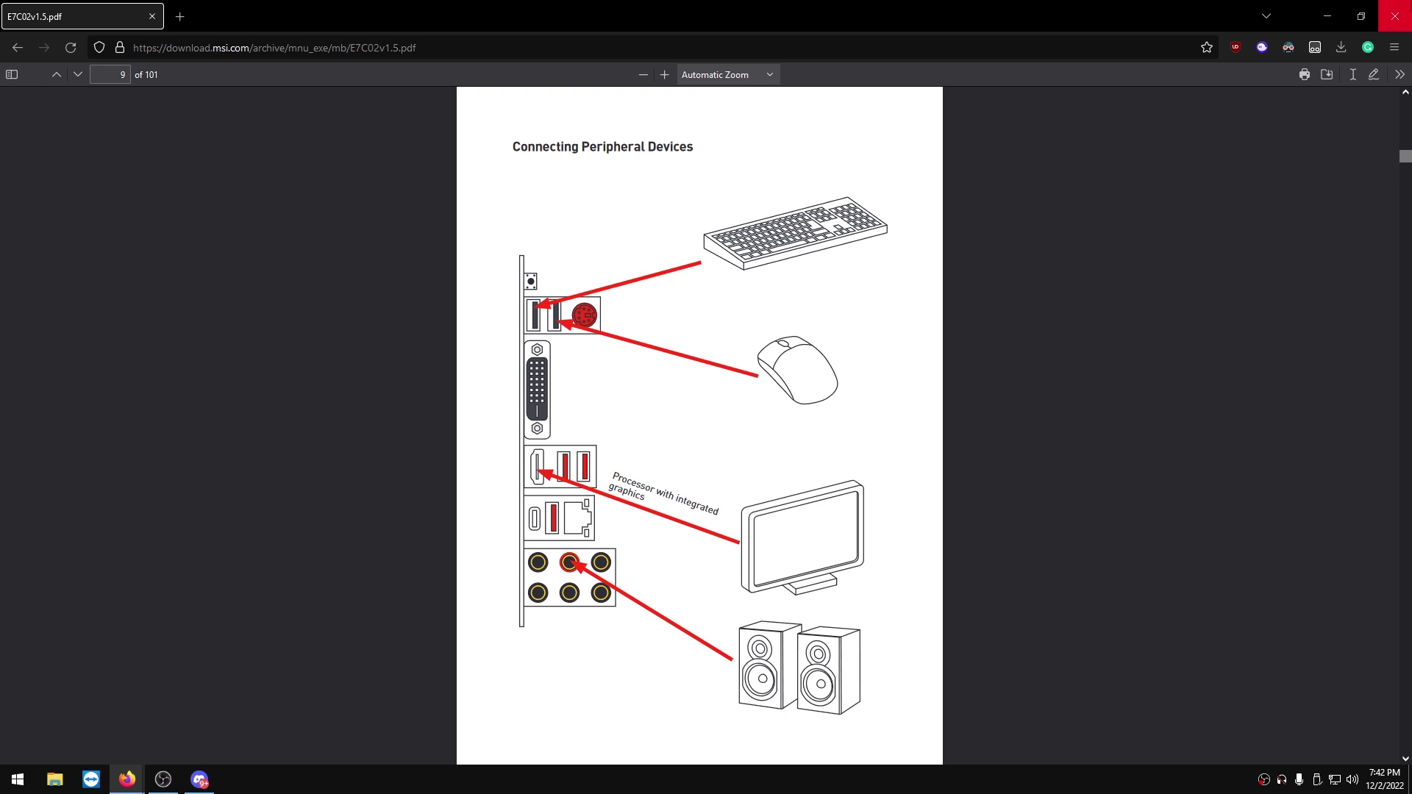
- Confirm Discord's hardware acceleration and in-game overlay are both off, then minimise Discord
{"action": "left_click", "coordinate": [1393, 16]}
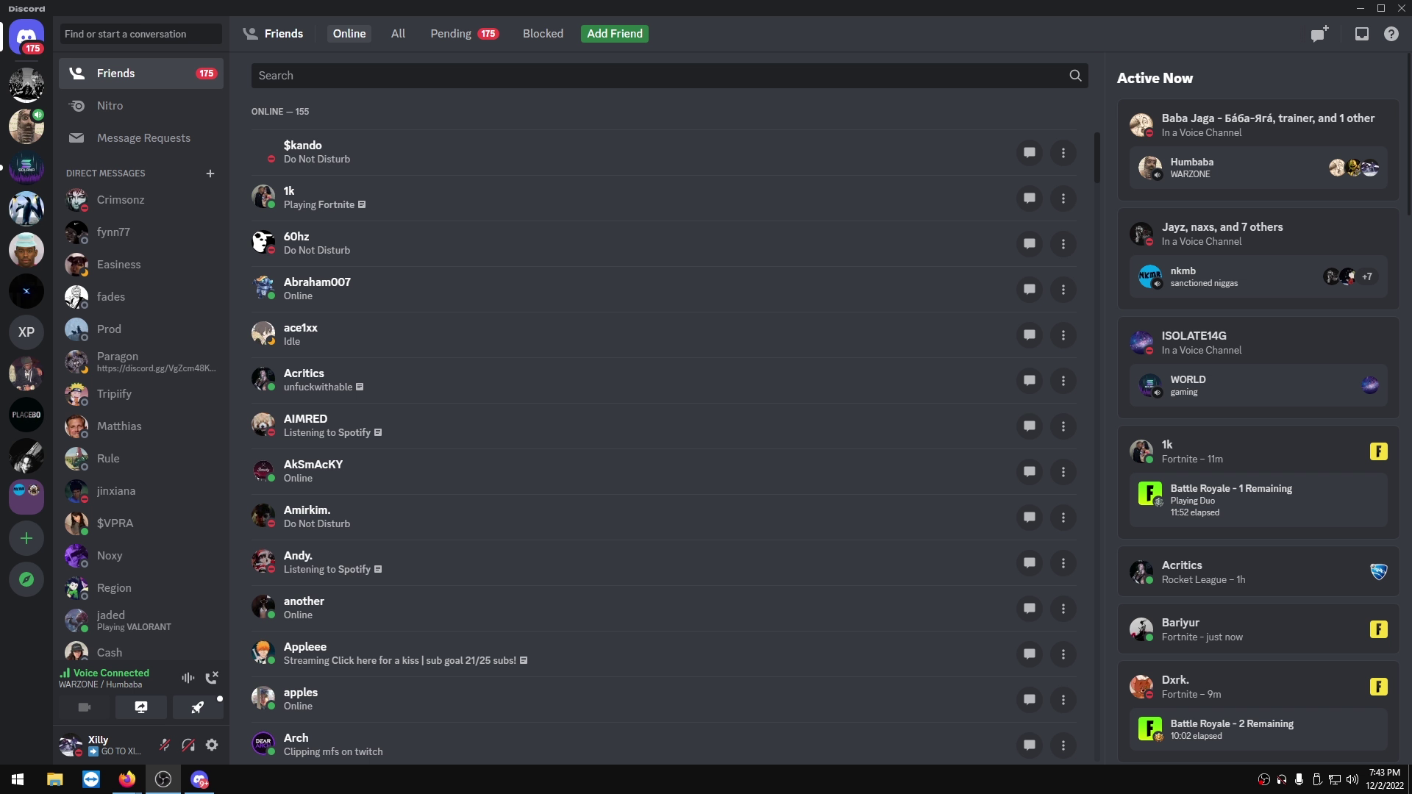
{"action": "left_click", "coordinate": [206, 746]}
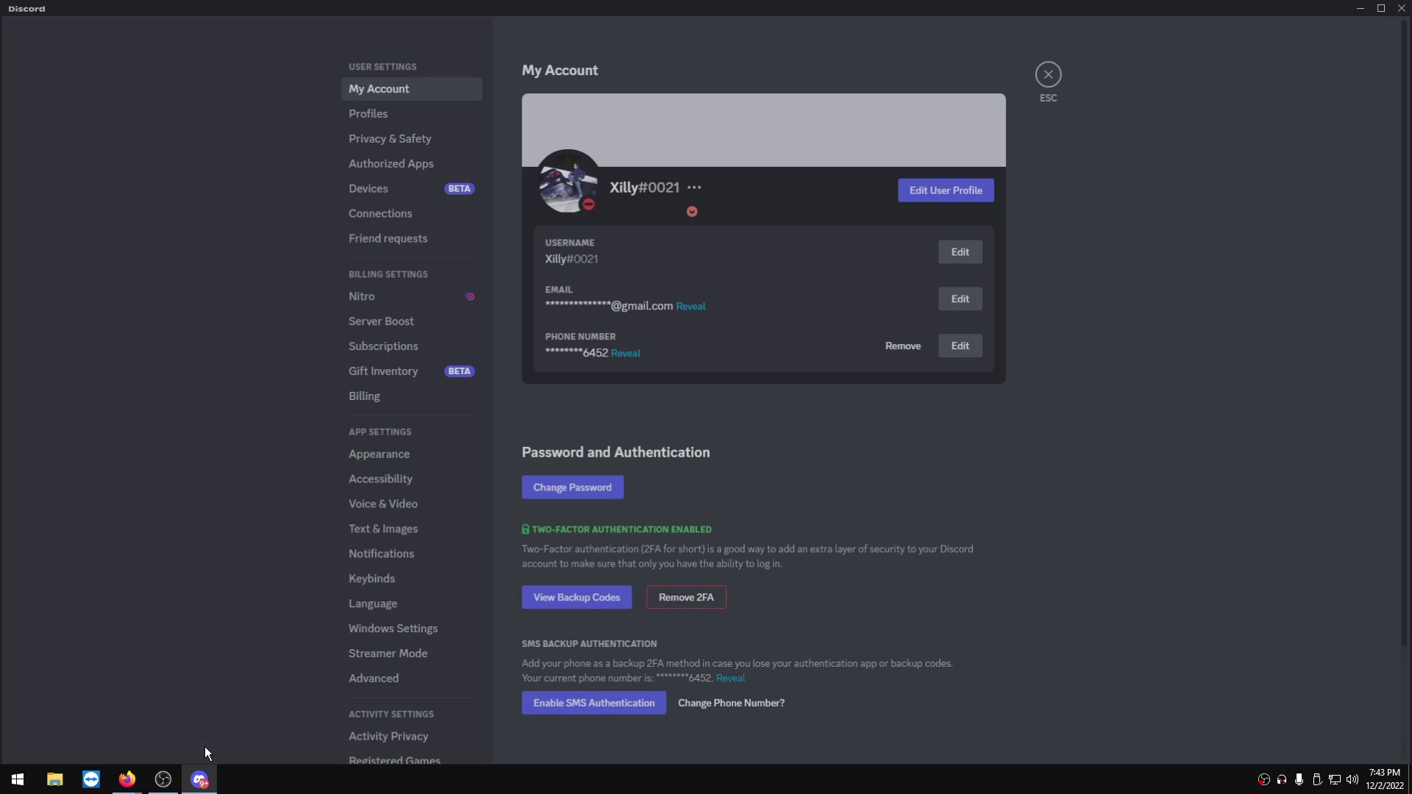
{"action": "left_click", "coordinate": [372, 678]}
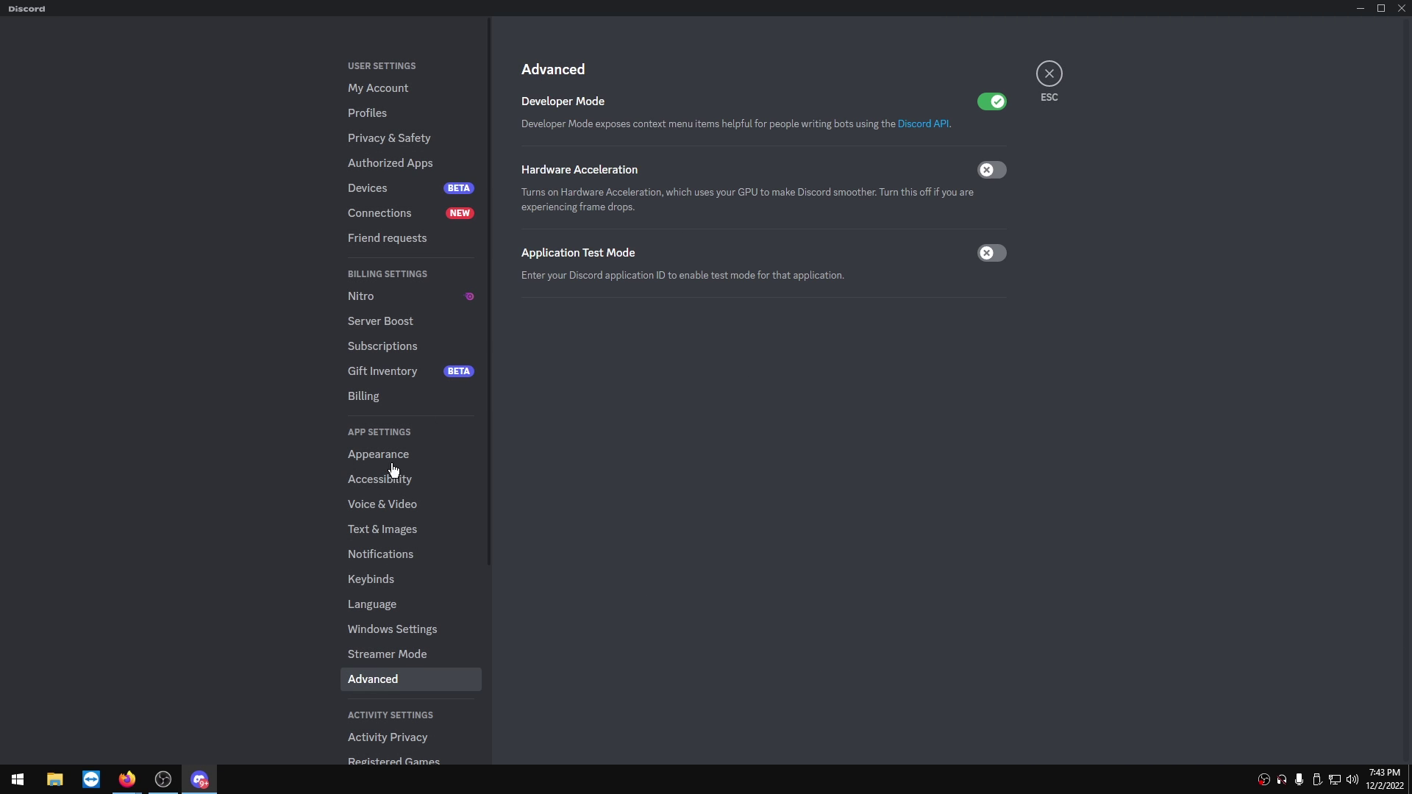
{"action": "scroll", "coordinate": [371, 526], "scroll_direction": "down", "scroll_amount": 3}
{"action": "left_click", "coordinate": [403, 646]}
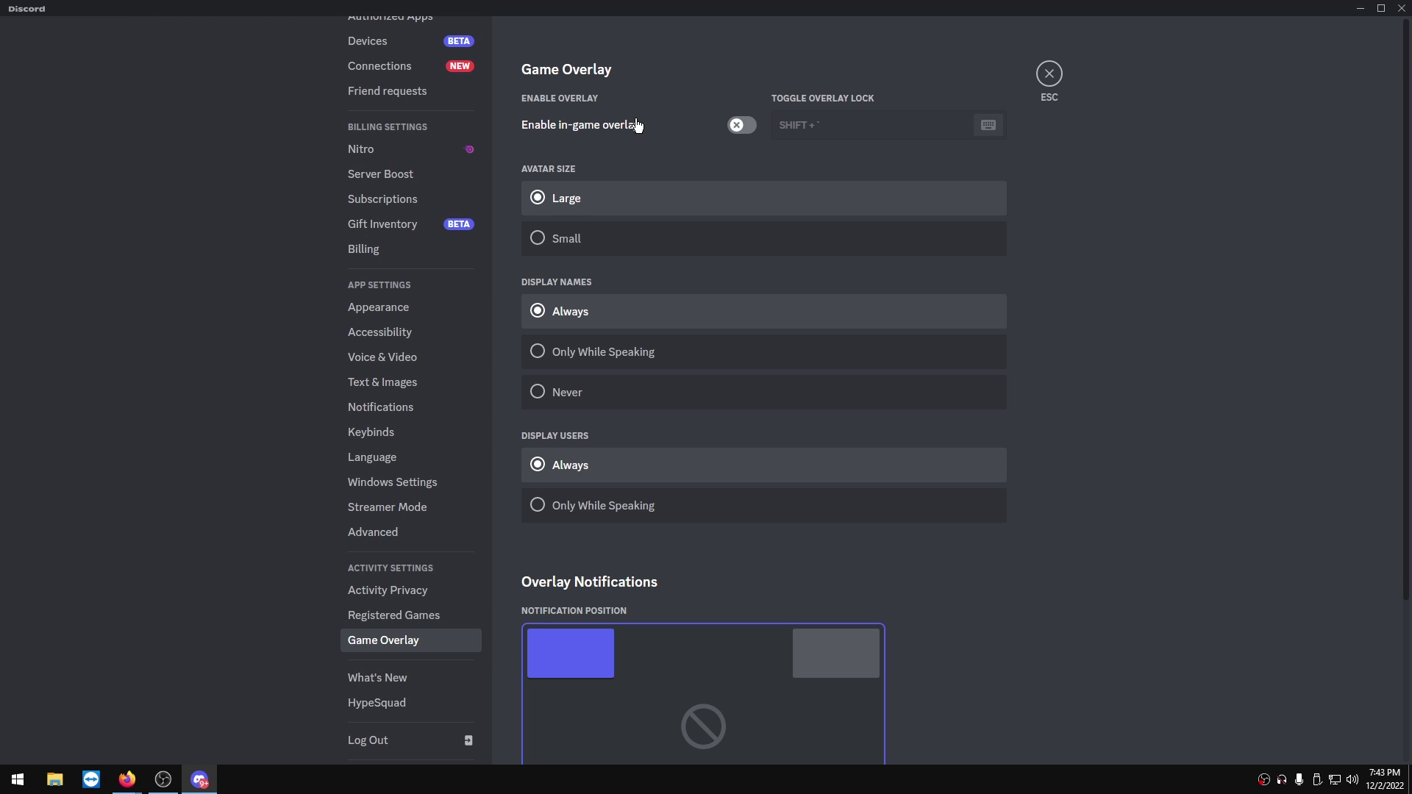
{"action": "left_click", "coordinate": [1049, 74]}
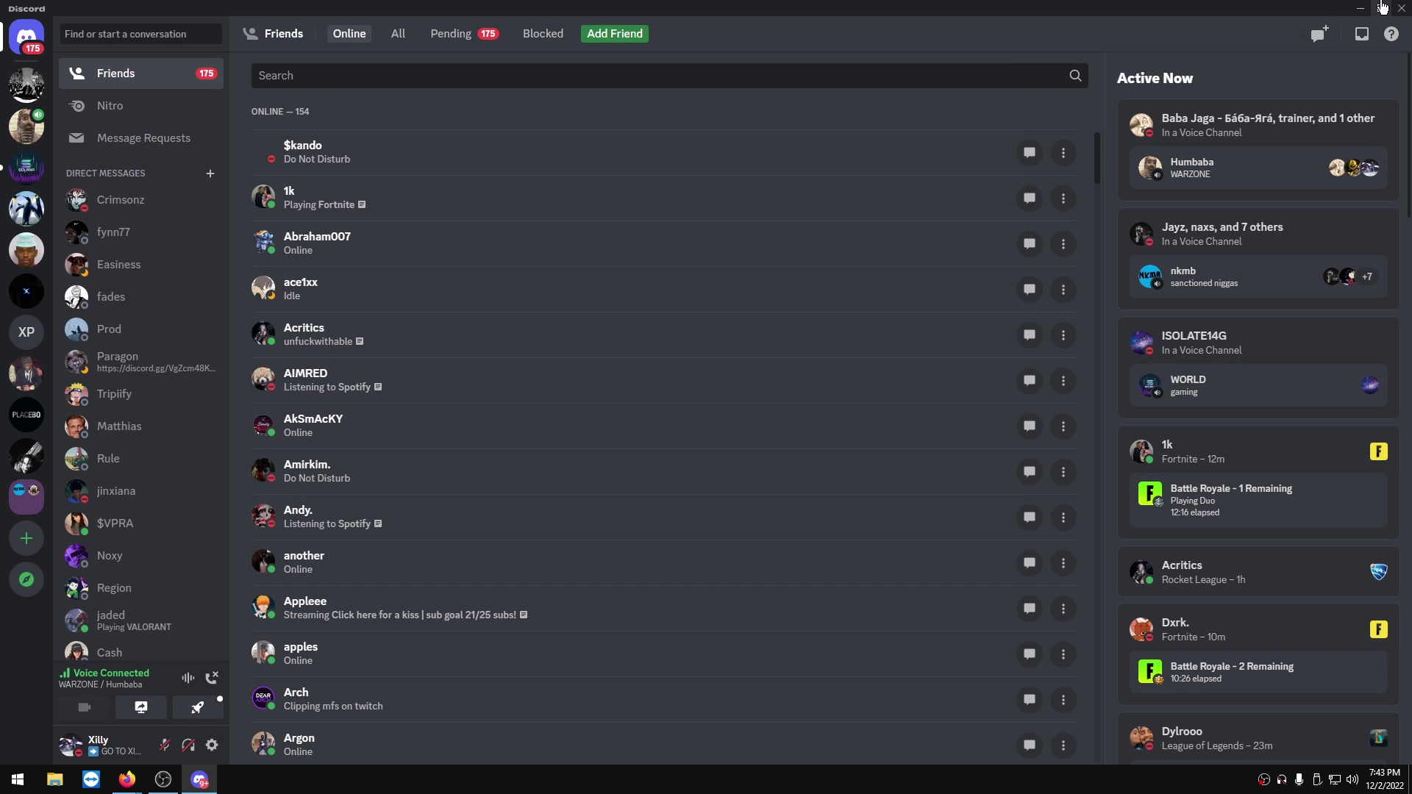
{"action": "left_click", "coordinate": [1360, 8]}
- Minimise Firefox so only the wallpaper and taskbar remain on the desktop
{"action": "left_click", "coordinate": [1327, 14]}
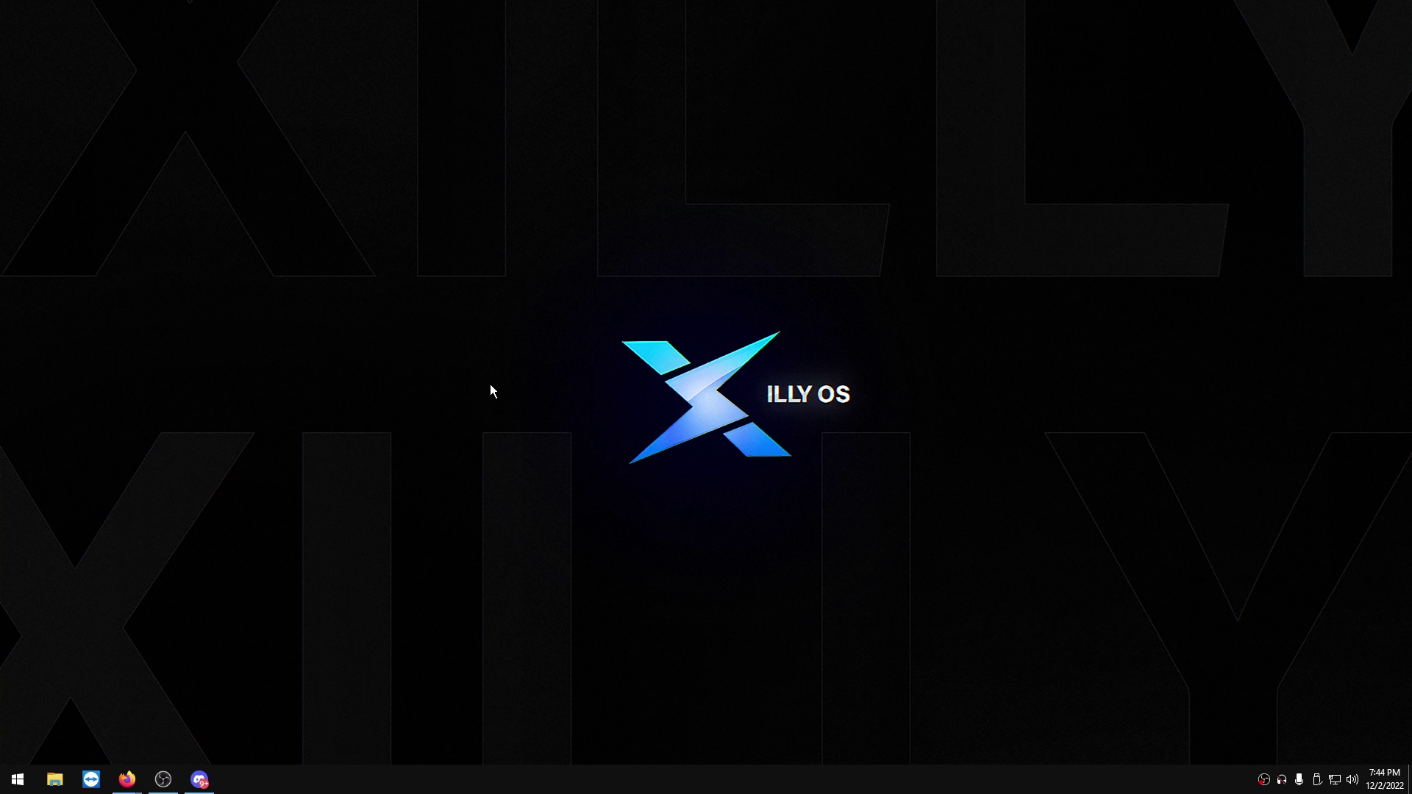
- Open File Explorer, launch Call of Duty: MWII, then open Call of Duty HQ's file location from Task Manager
{"action": "key", "text": "super+e"}
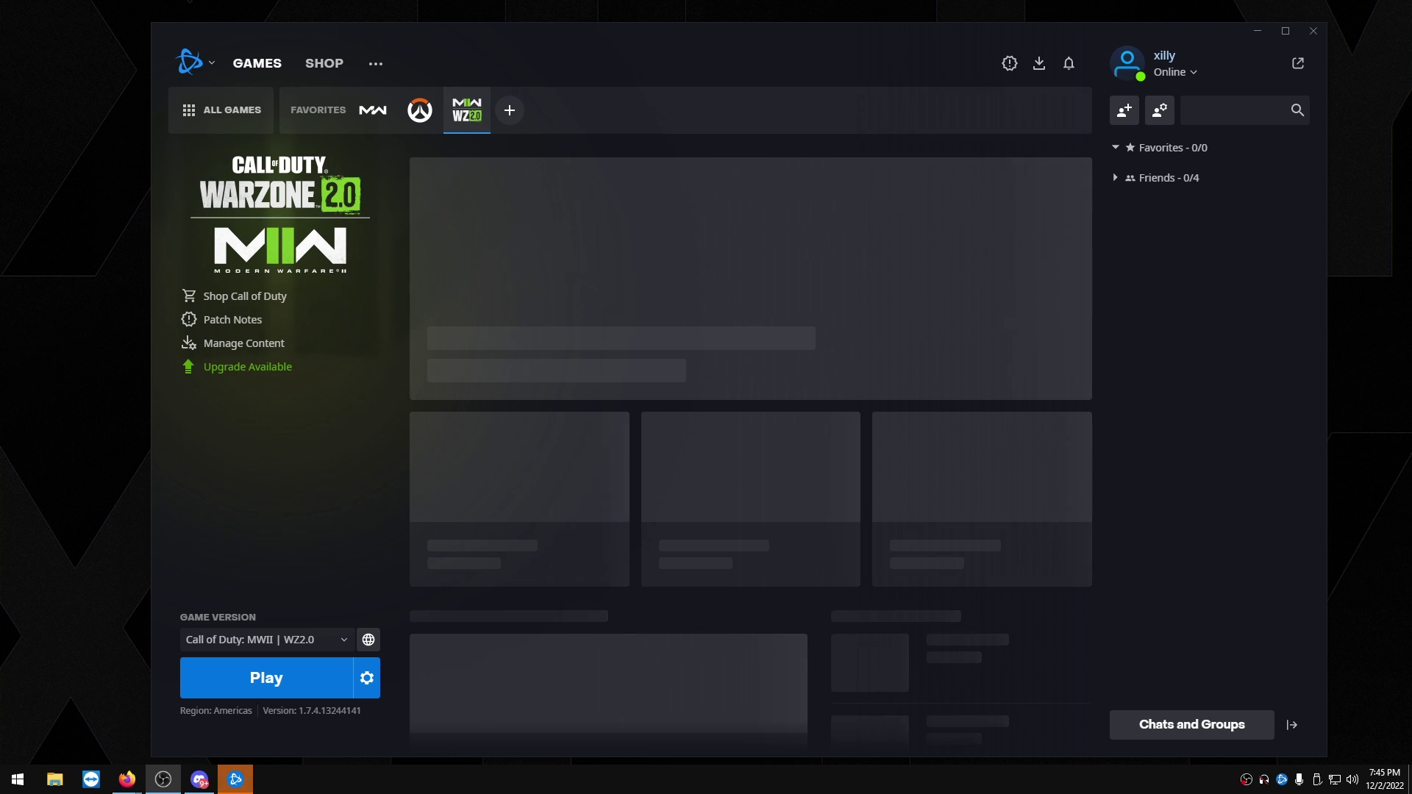
{"action": "left_click", "coordinate": [259, 680]}
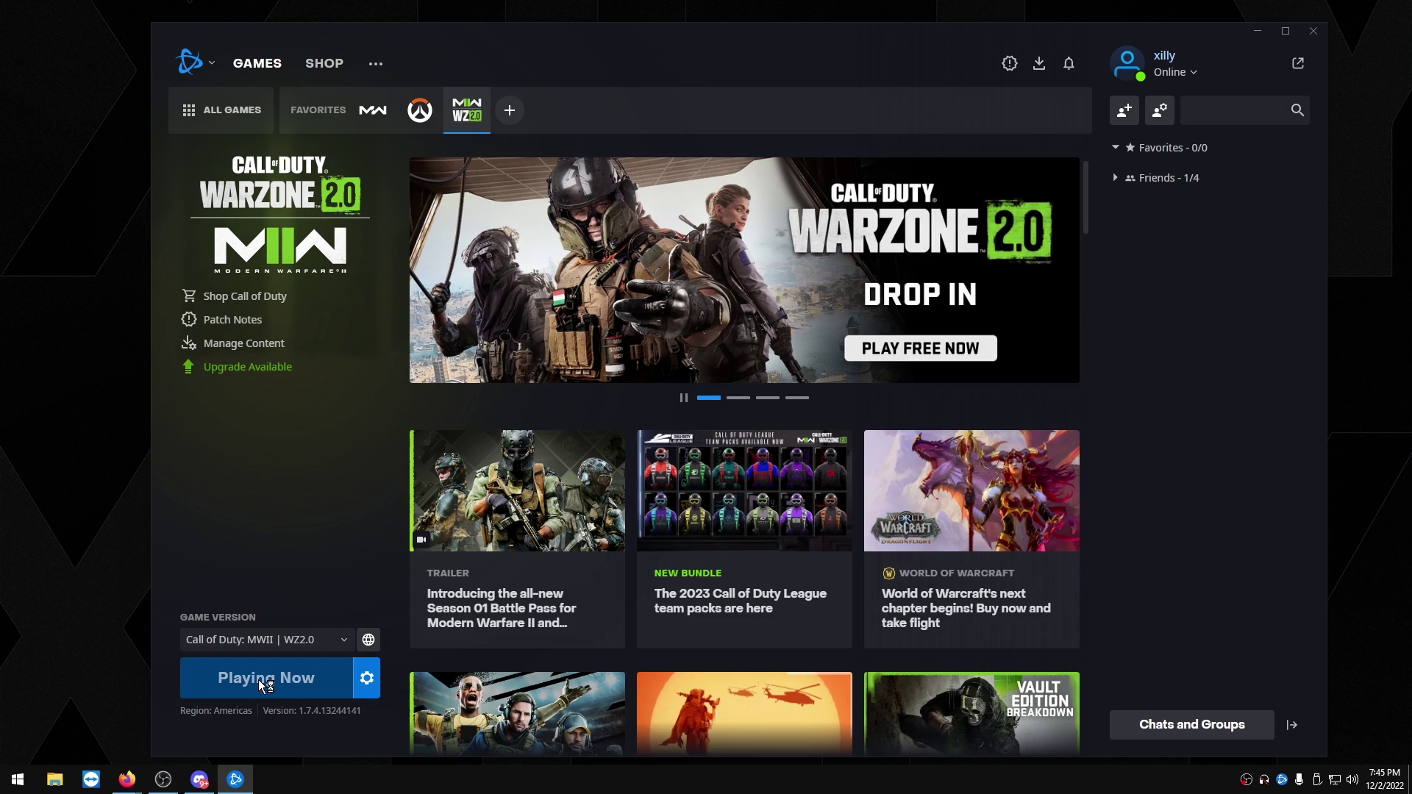
{"action": "key", "text": "ctrl+shift+Escape"}
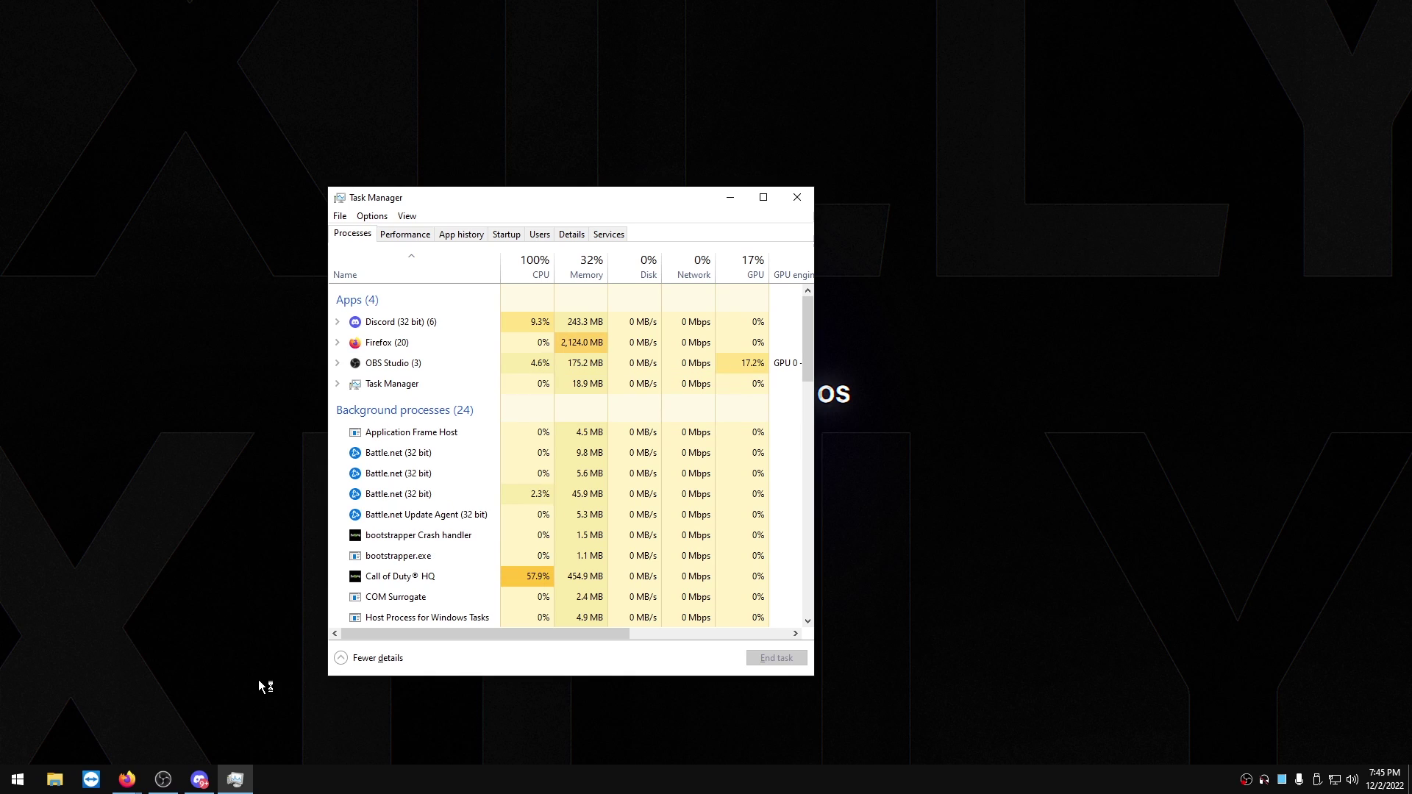
{"action": "left_click", "coordinate": [463, 516]}
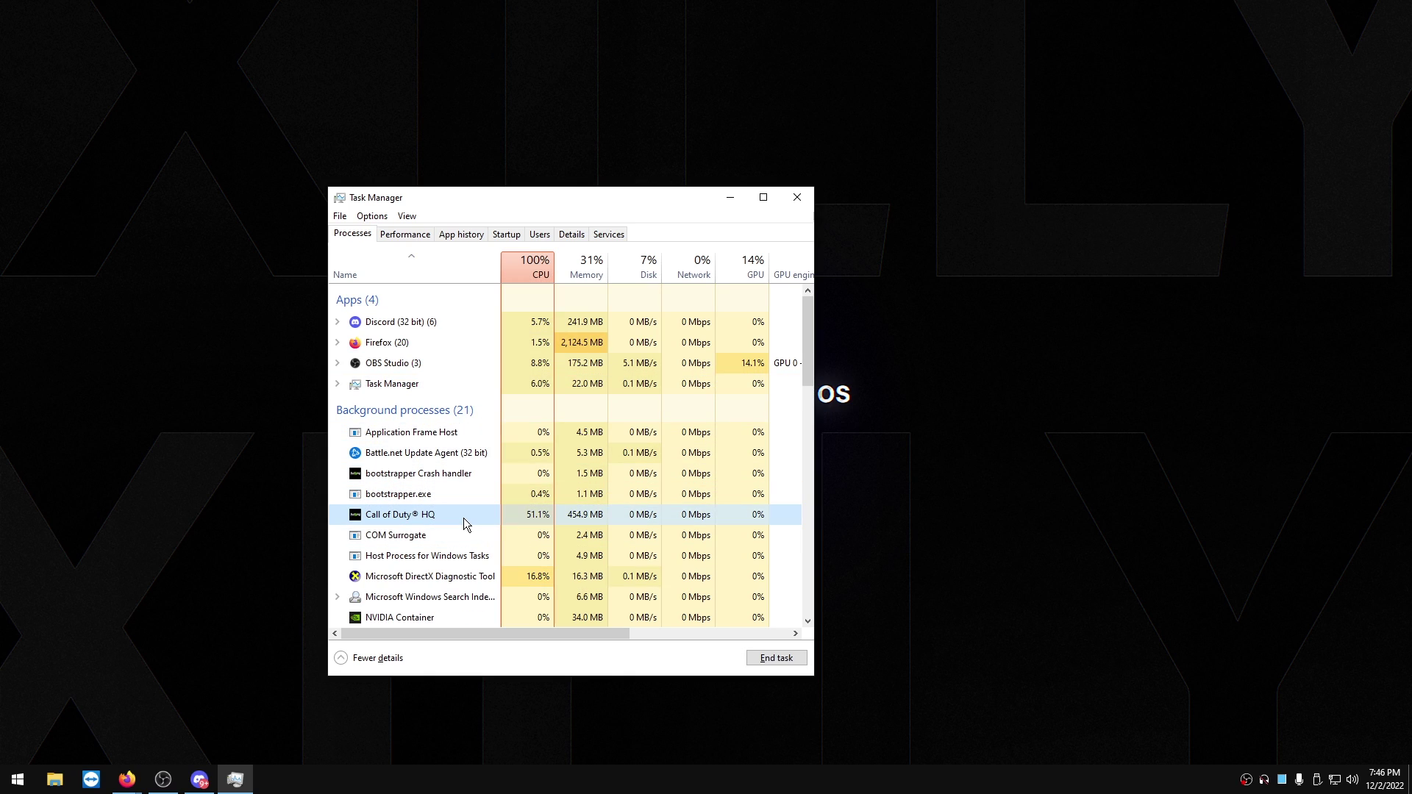
{"action": "scroll", "coordinate": [463, 518], "scroll_direction": "down", "scroll_amount": 1}
{"action": "right_click", "coordinate": [407, 452]}
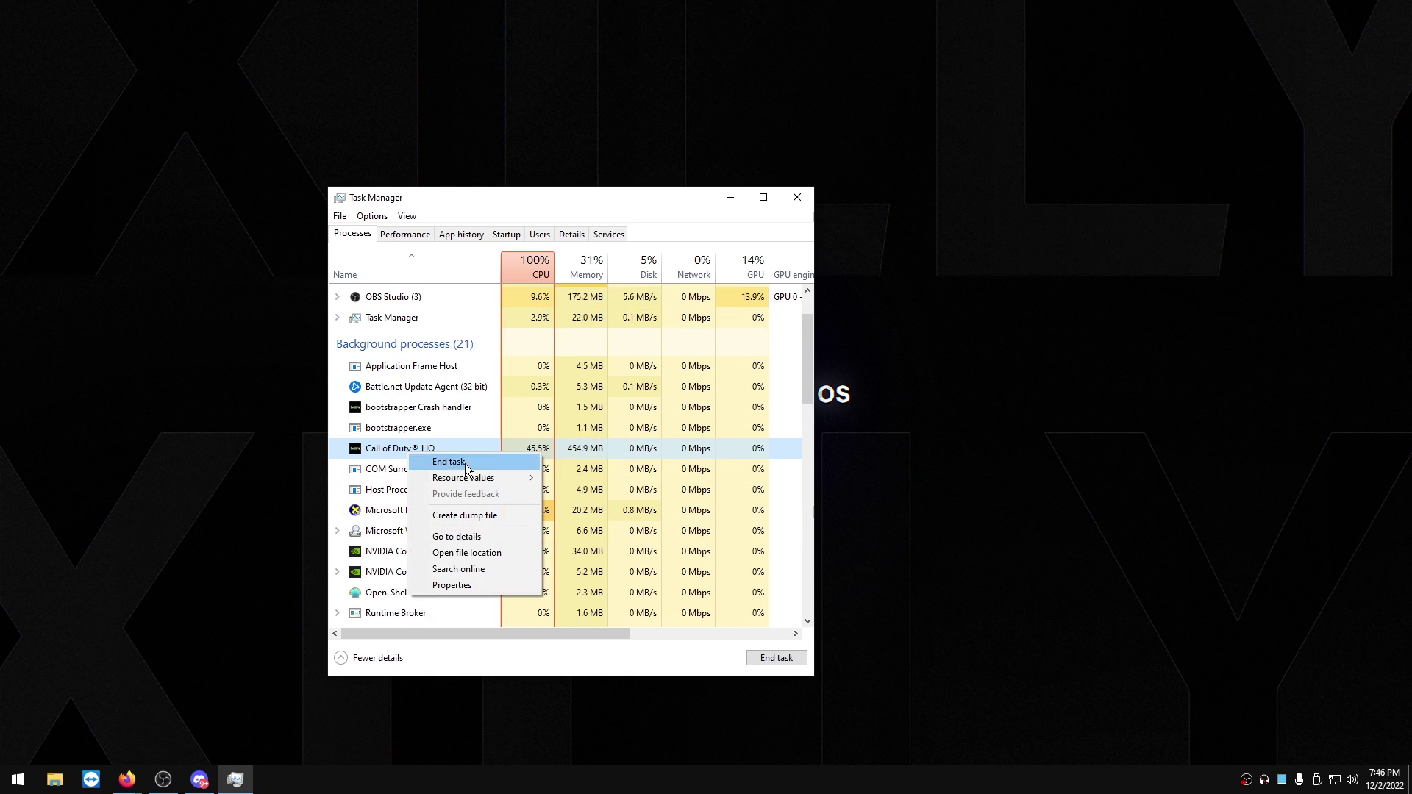
{"action": "left_click", "coordinate": [484, 547]}
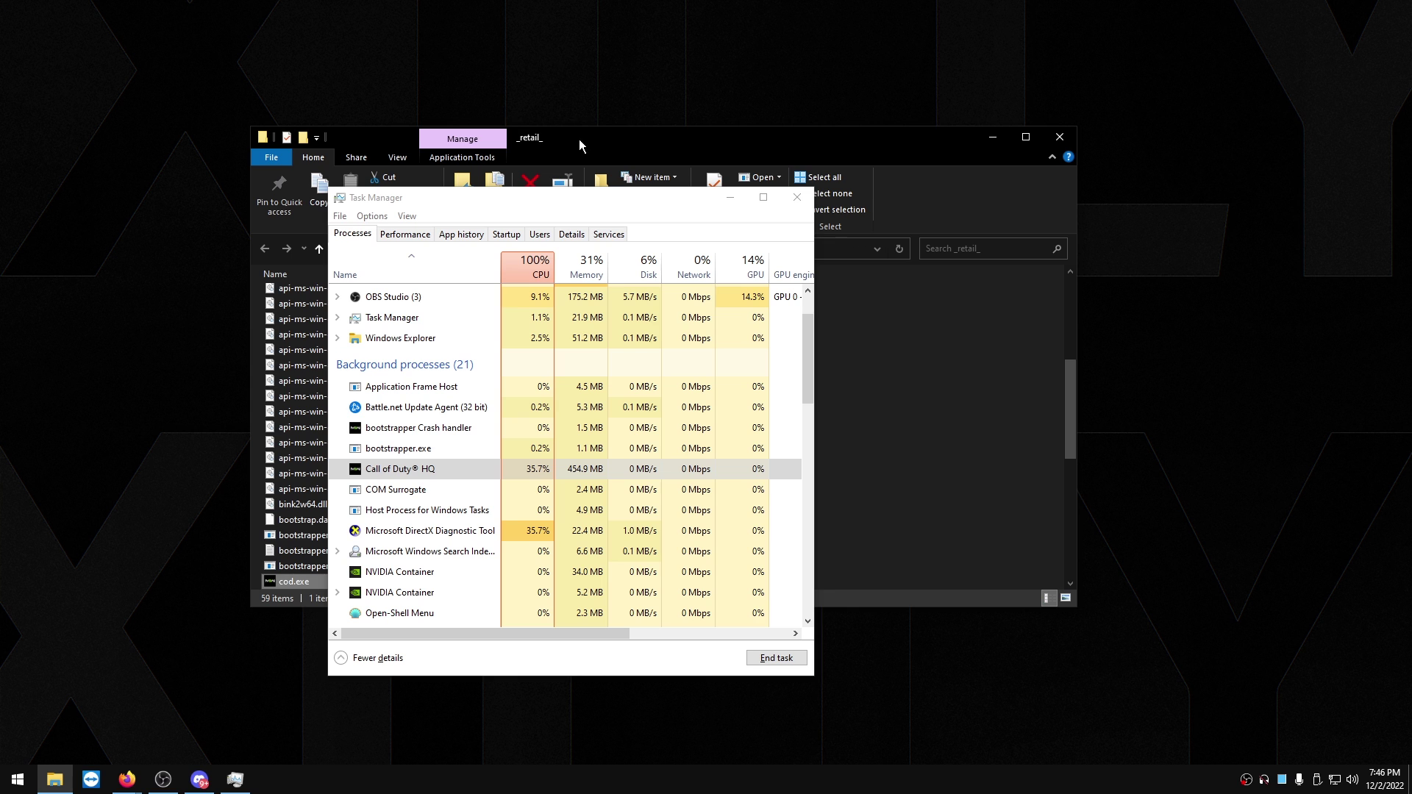
- Open the Compatibility tab of cod.exe's Properties in the _retail_ folder
{"action": "left_click", "coordinate": [730, 198]}
{"action": "scroll", "coordinate": [315, 541], "scroll_direction": "down", "scroll_amount": 2}
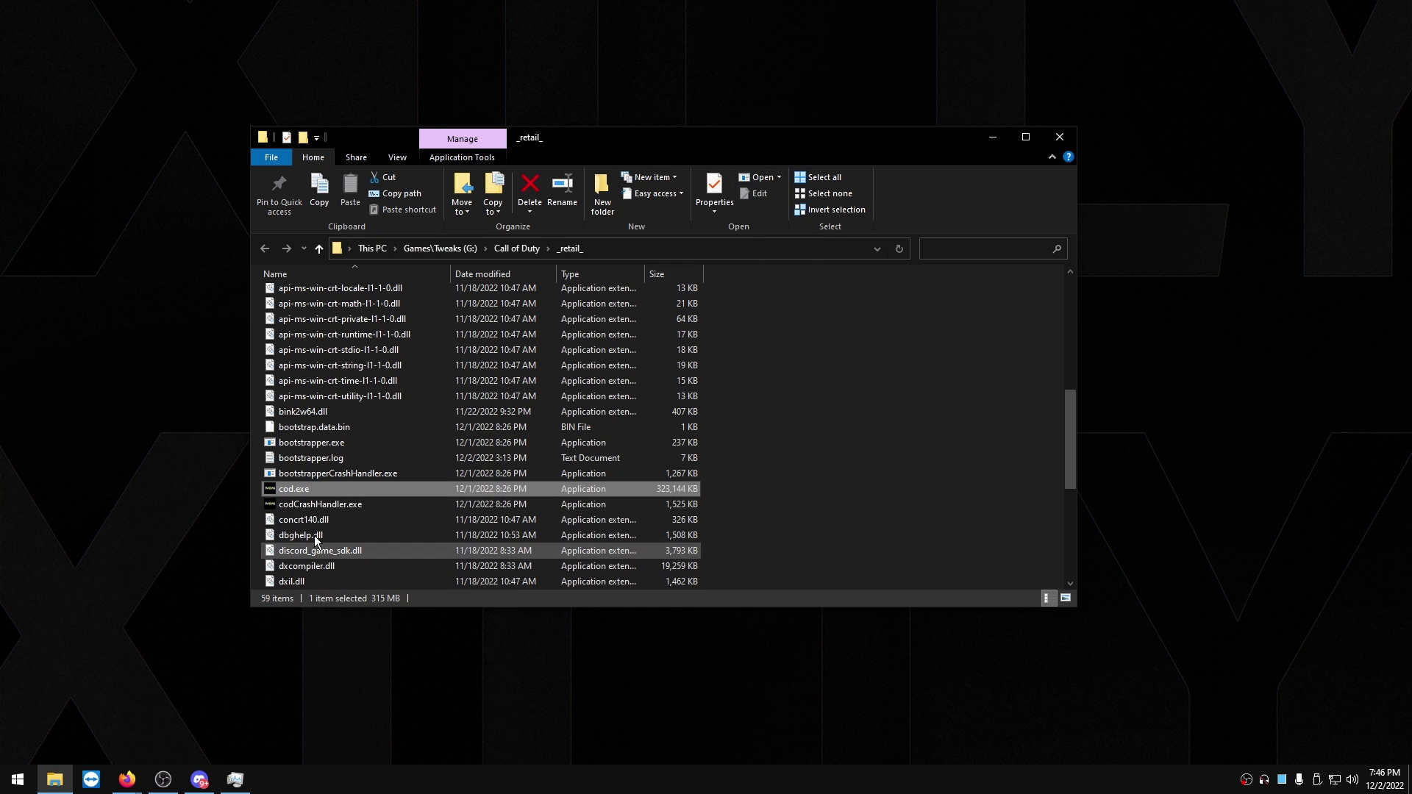
{"action": "right_click", "coordinate": [293, 491]}
{"action": "left_click", "coordinate": [314, 479]}
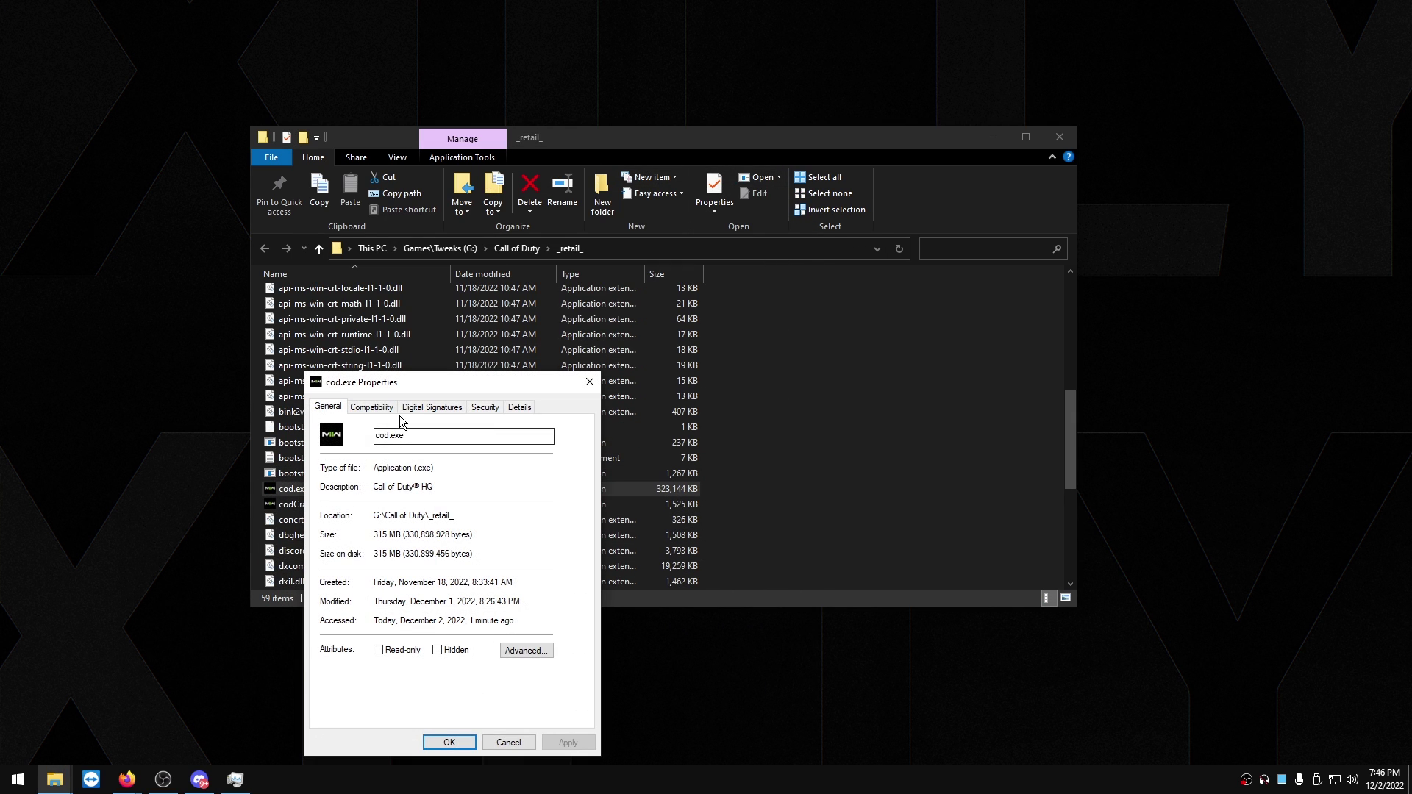
{"action": "left_click", "coordinate": [379, 409]}
{"action": "left_click_drag", "start_coordinate": [390, 382], "coordinate": [590, 209]}
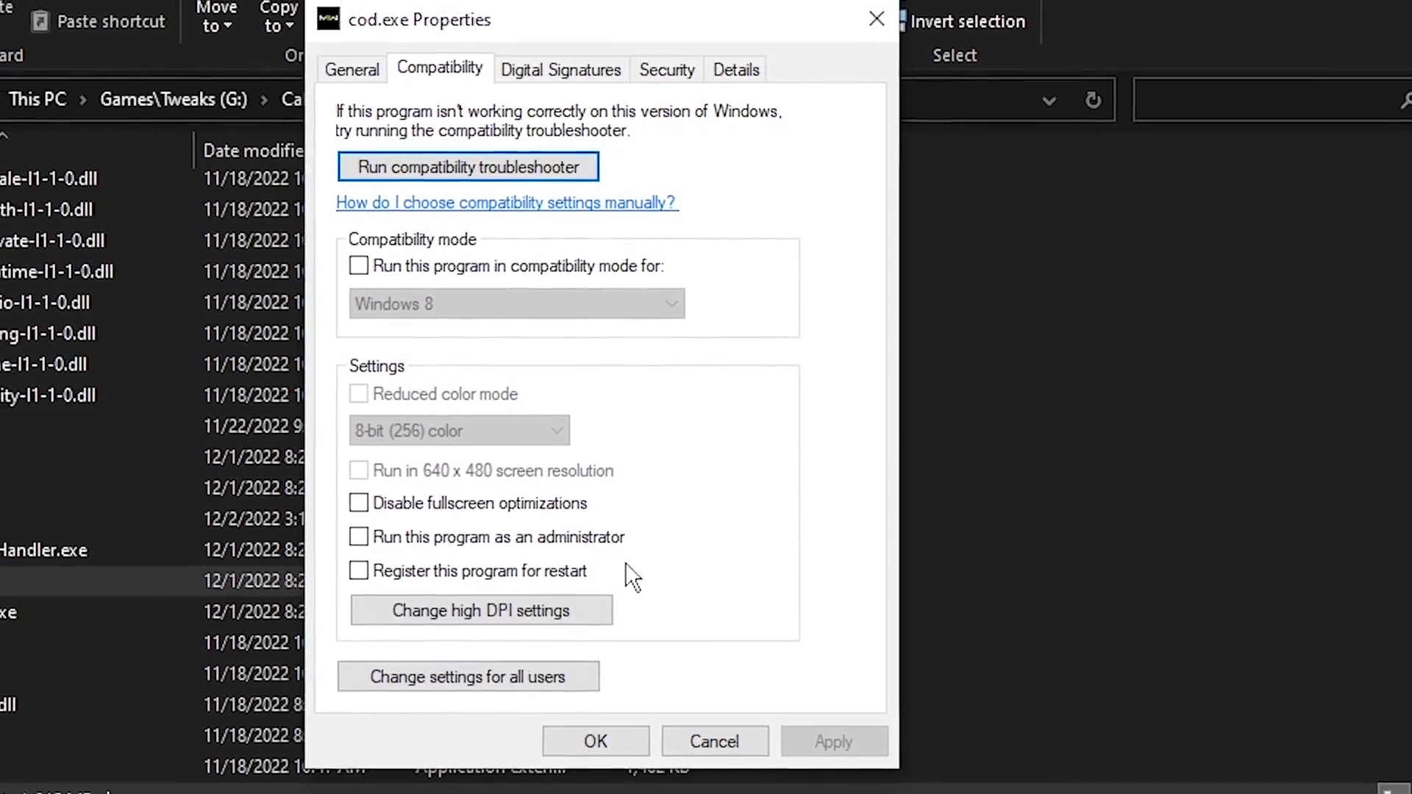
- Disable fullscreen optimizations, override high DPI scaling with Application, and save cod.exe's properties
{"action": "left_click", "coordinate": [470, 505]}
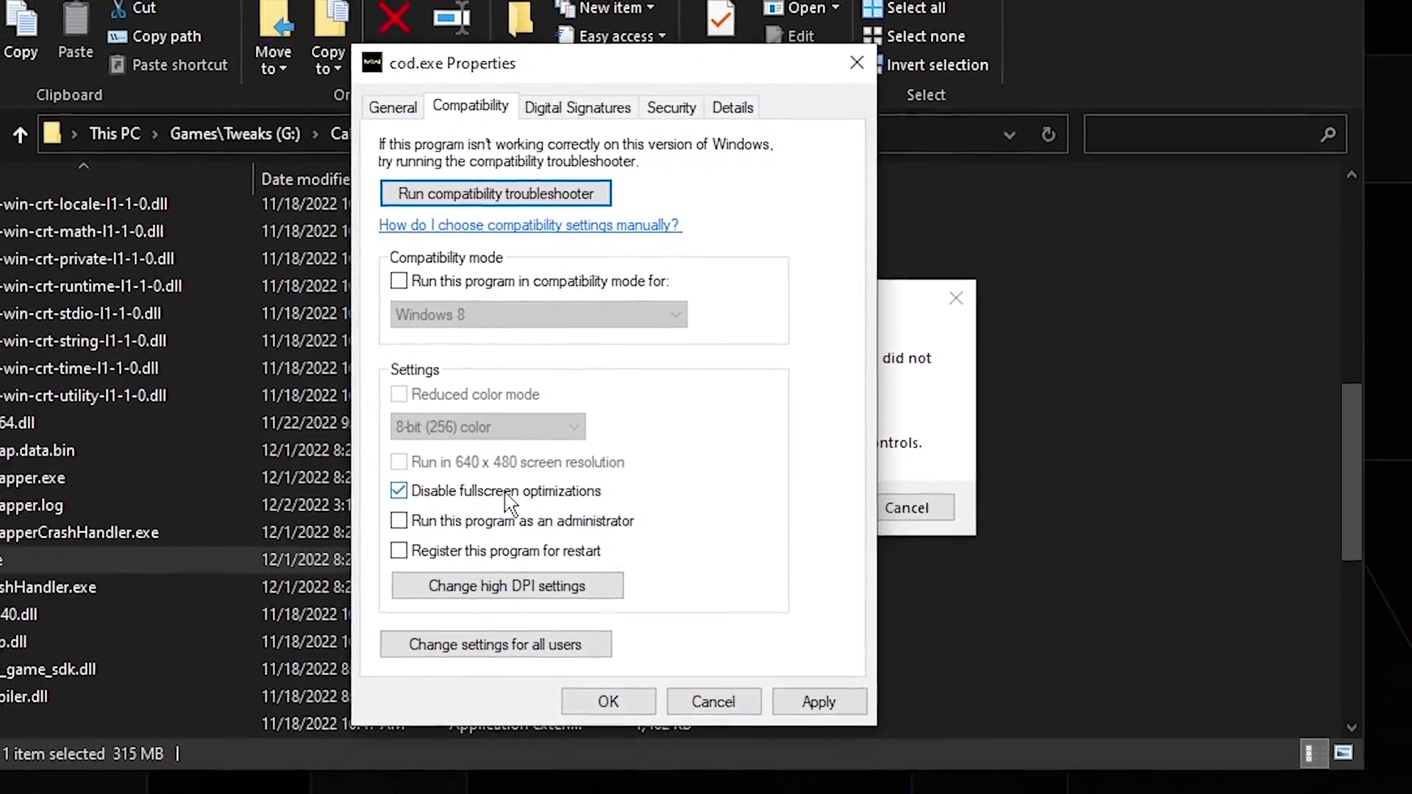
{"action": "left_click", "coordinate": [508, 585]}
{"action": "left_click", "coordinate": [654, 553]}
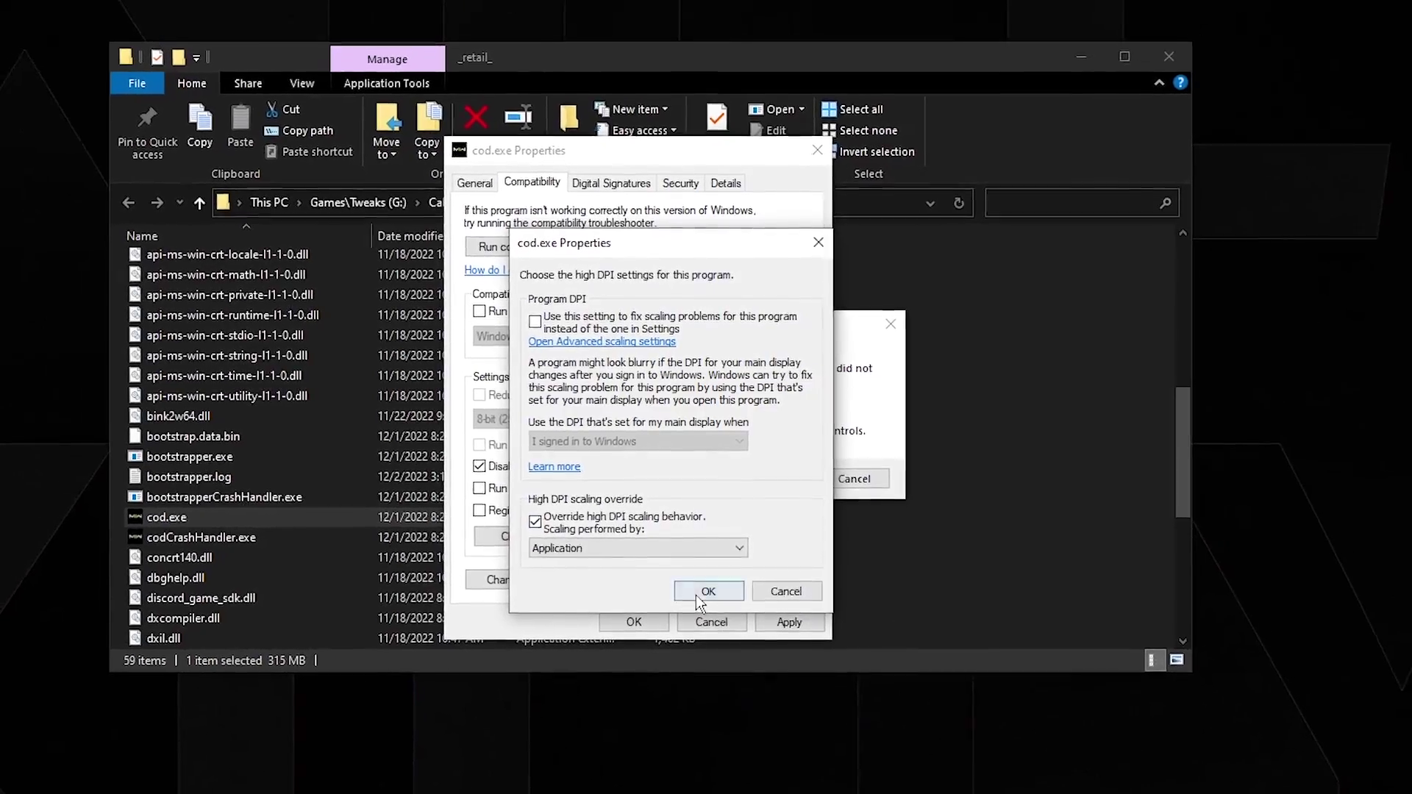
{"action": "left_click", "coordinate": [702, 592]}
{"action": "left_click", "coordinate": [633, 621]}
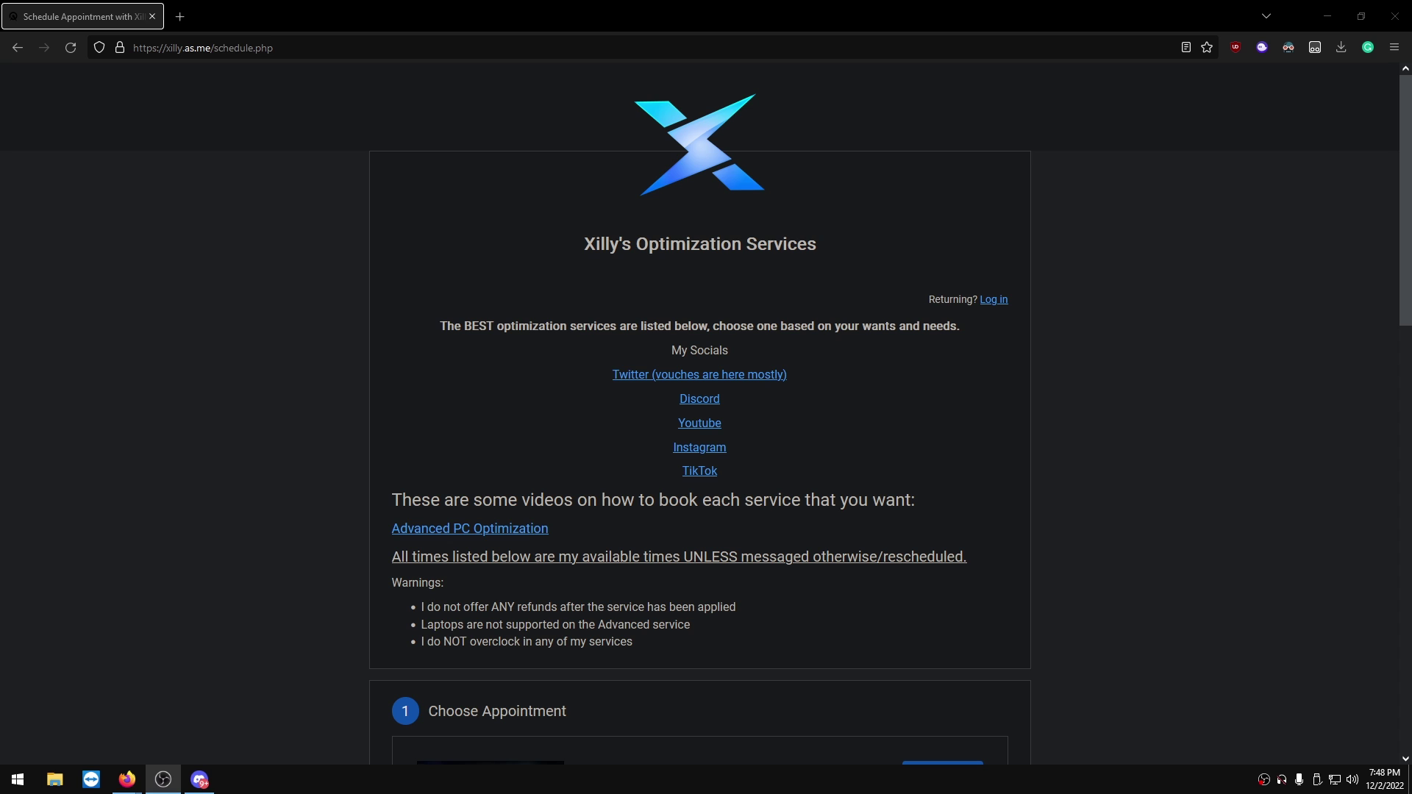
- Book Advanced PC Optimization (1 hour, $55.00) and scroll down to its available time slots
{"action": "scroll", "coordinate": [260, 404], "scroll_direction": "down", "scroll_amount": 8}
{"action": "left_click", "coordinate": [945, 461]}
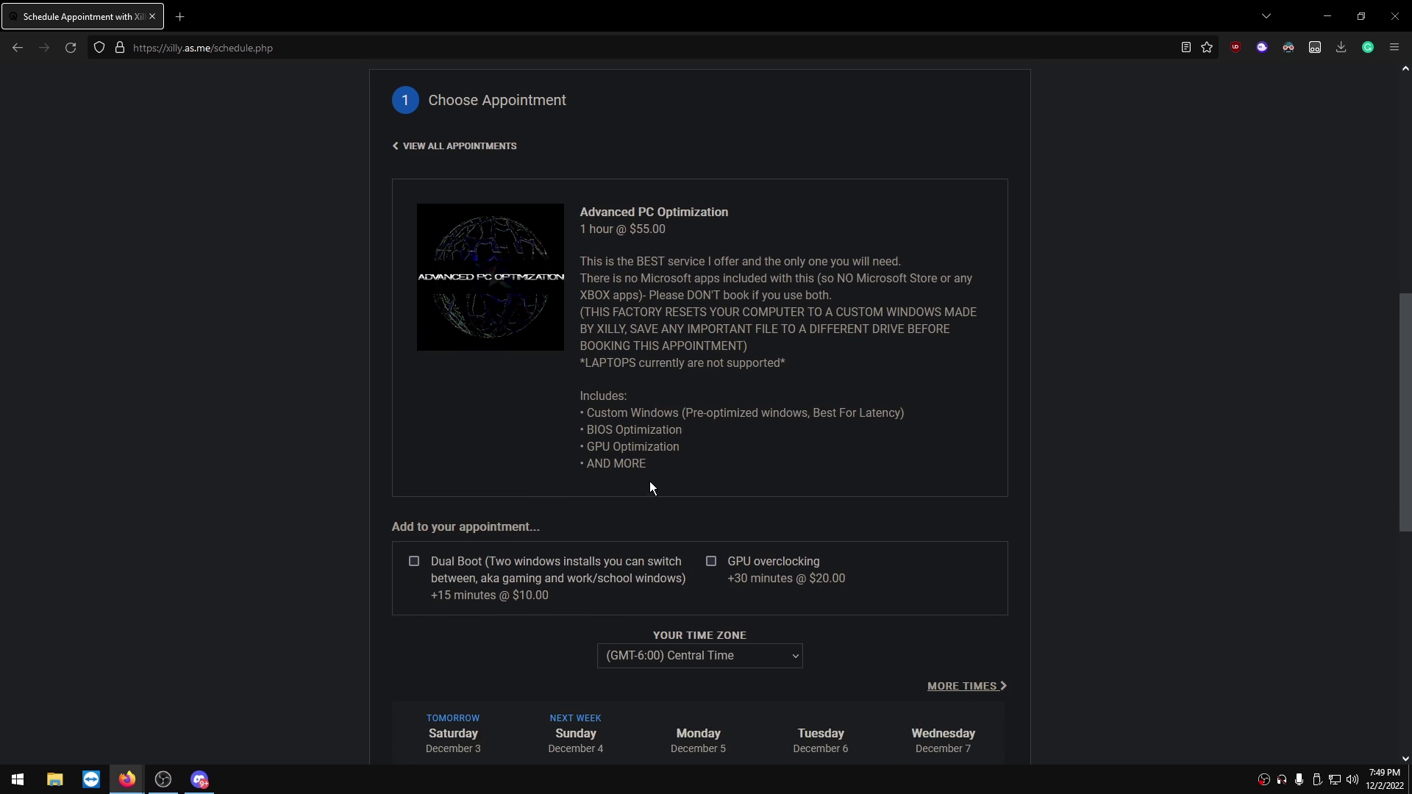
{"action": "scroll", "coordinate": [735, 468], "scroll_direction": "down", "scroll_amount": 2}
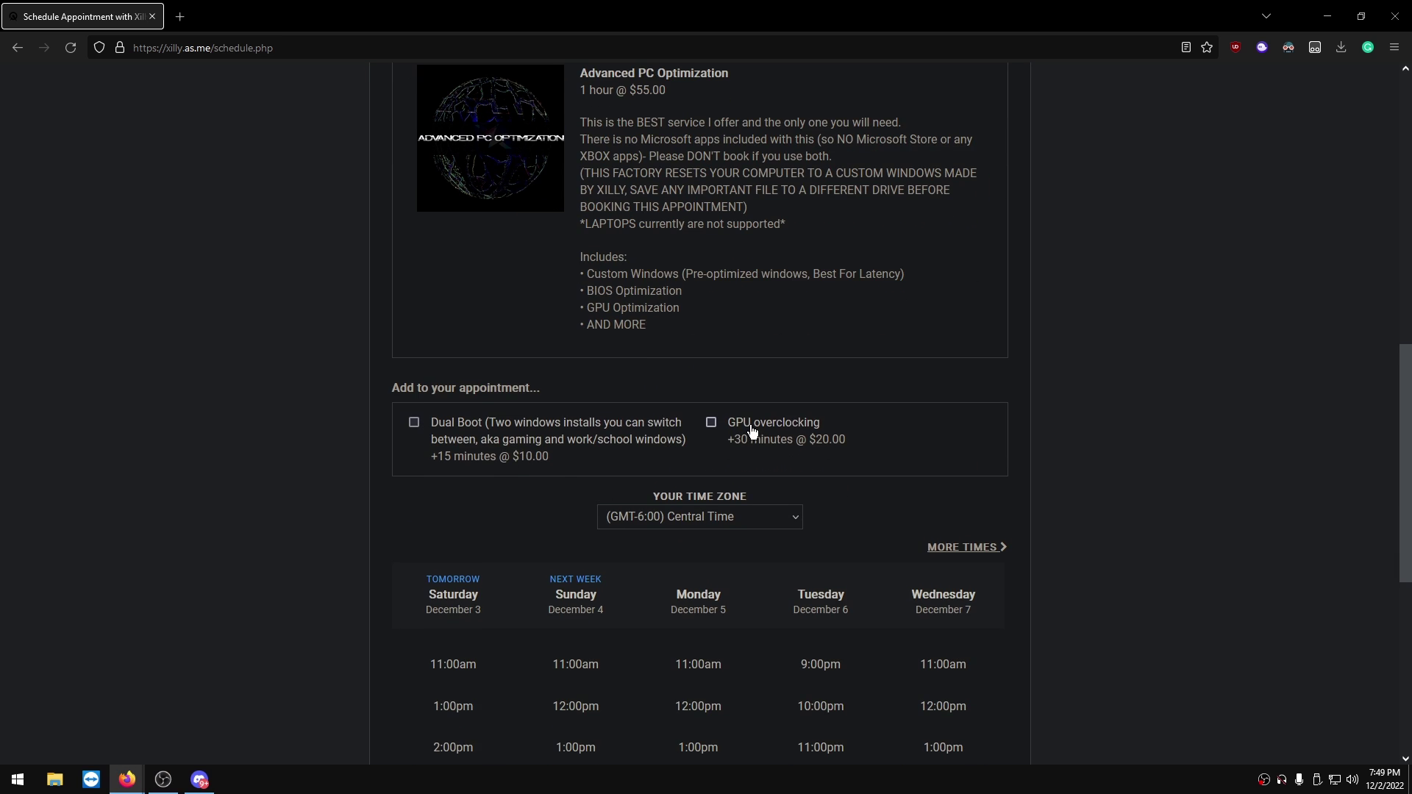